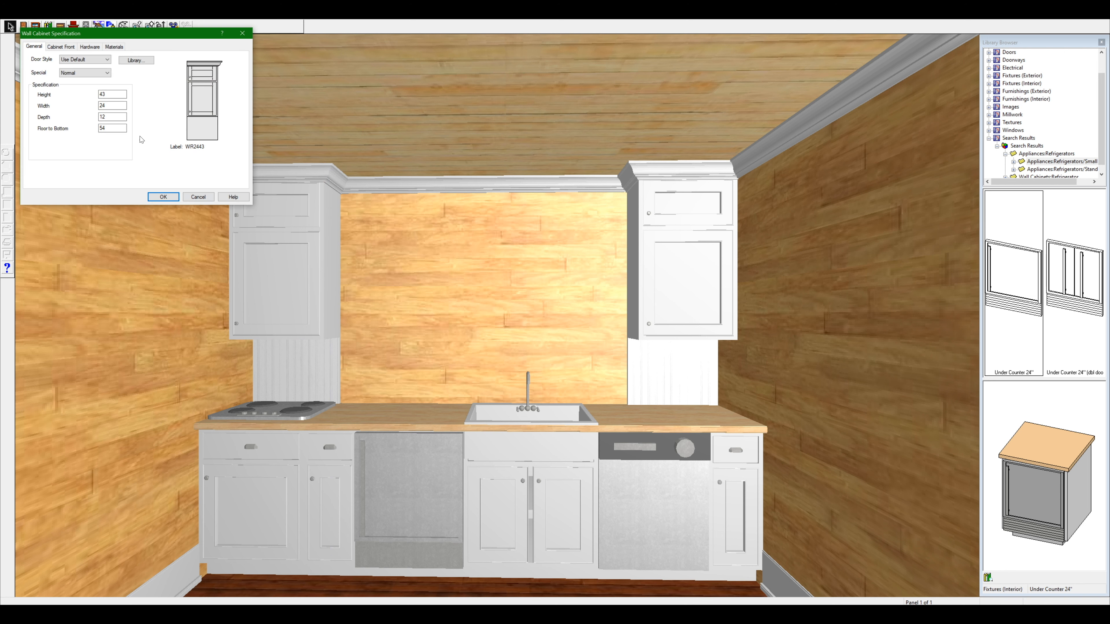
Define a new solid-color material with Transparent transparency and assign it to the left wall cabinet's backsplash.
{"action": "left_click", "coordinate": [116, 49]}
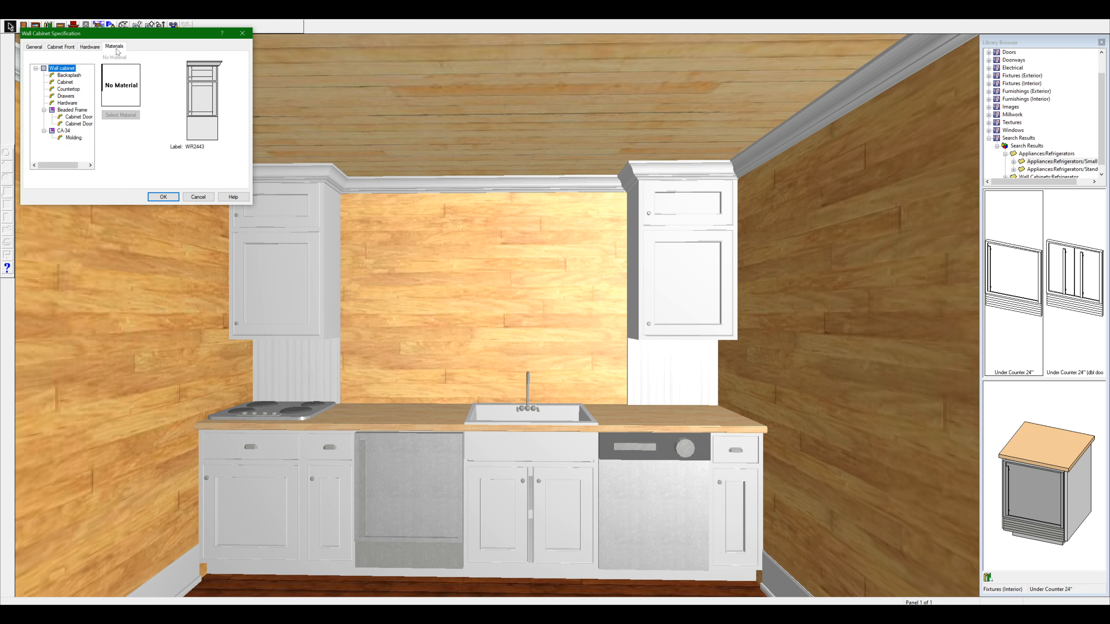
{"action": "left_click", "coordinate": [73, 81]}
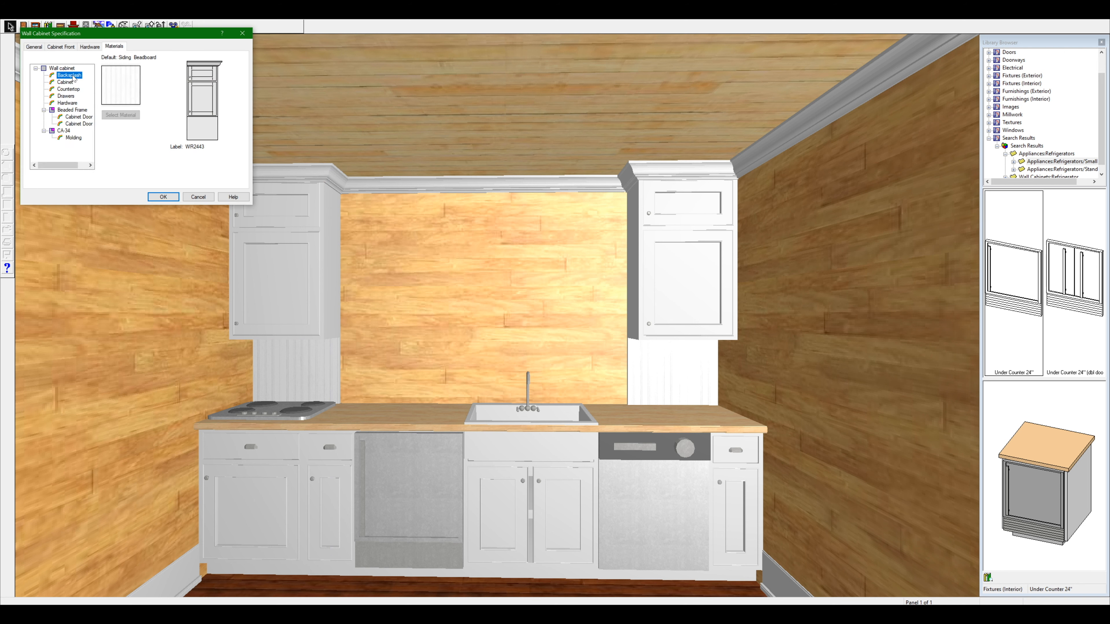
{"action": "left_click", "coordinate": [120, 114]}
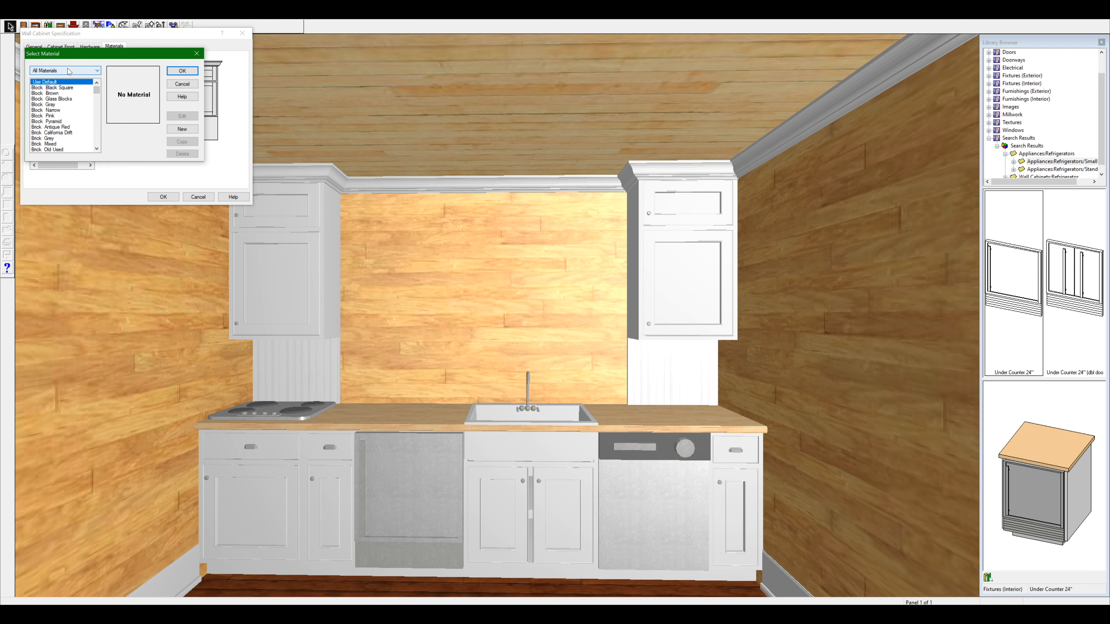
{"action": "left_click", "coordinate": [177, 129]}
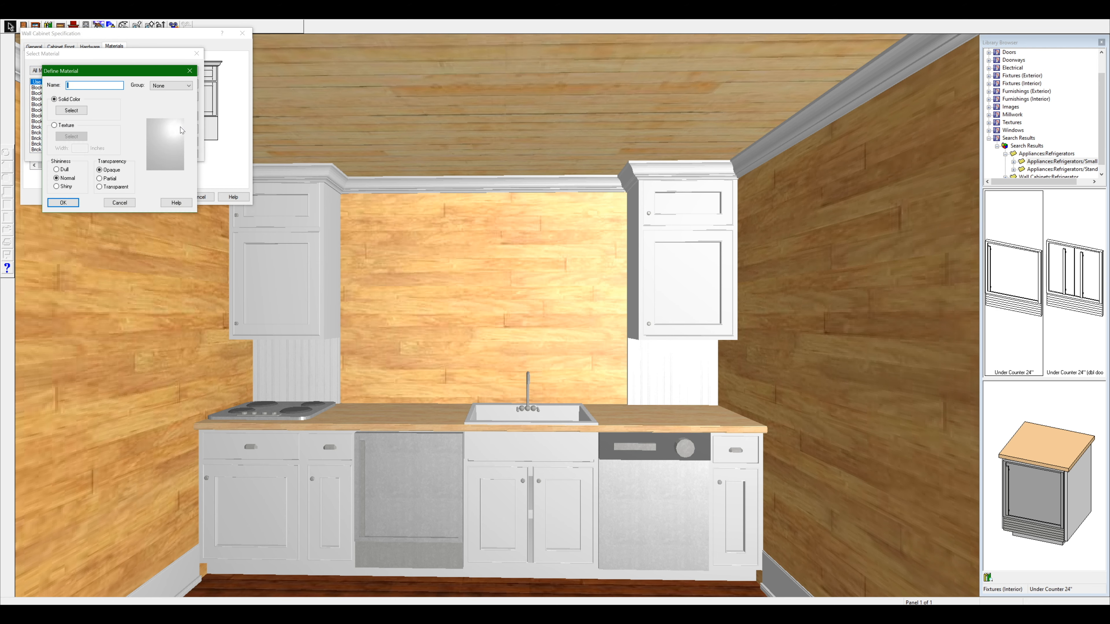
{"action": "left_click", "coordinate": [100, 187]}
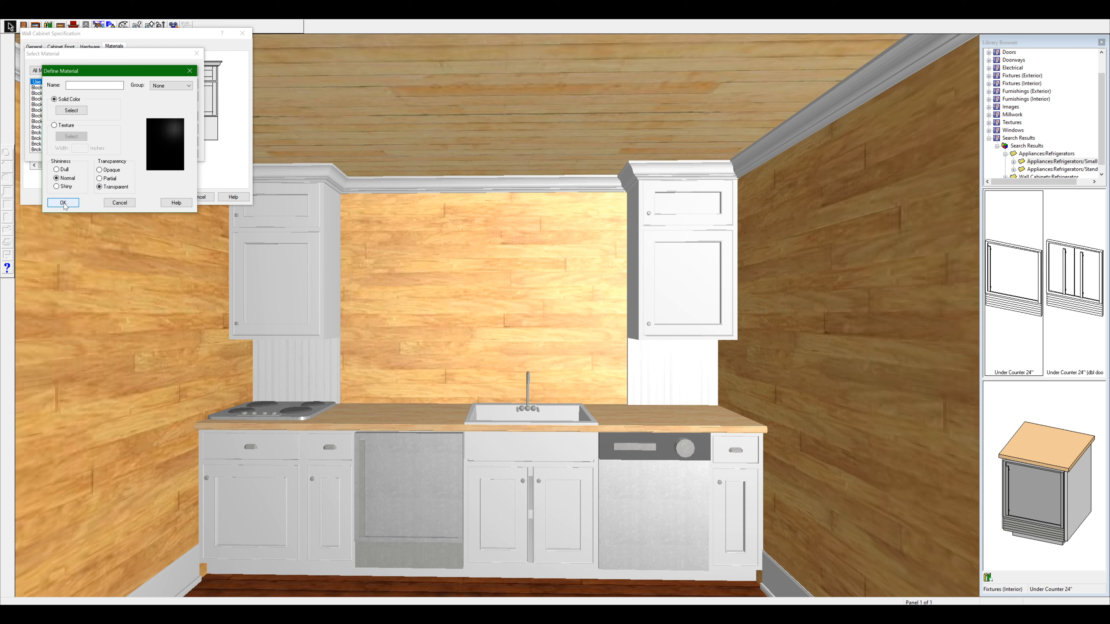
{"action": "left_click", "coordinate": [64, 203]}
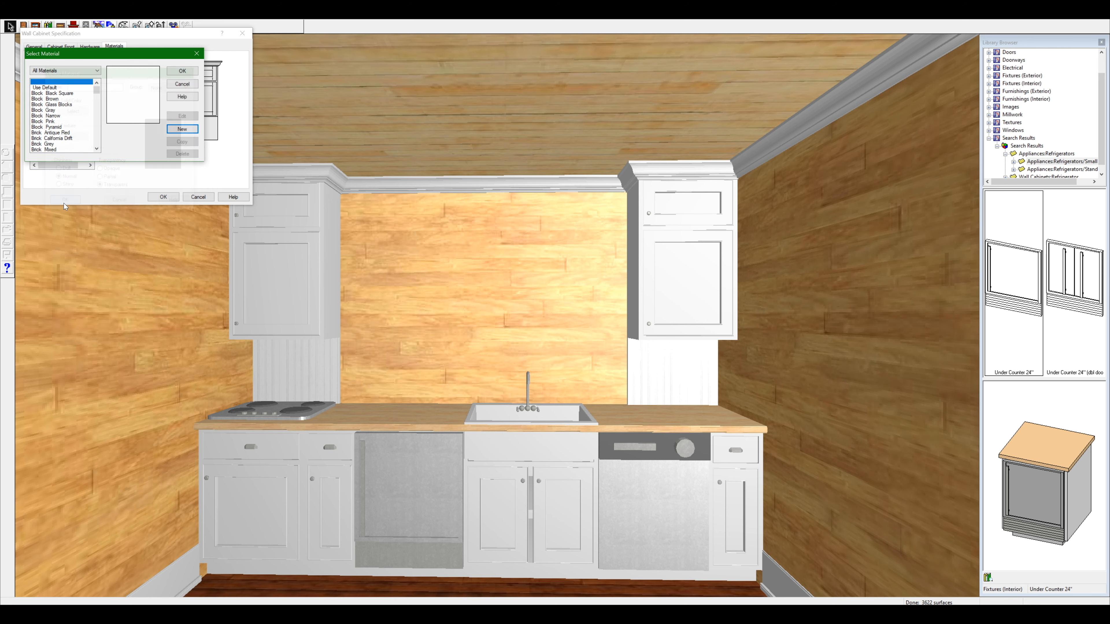
{"action": "left_click", "coordinate": [193, 69]}
{"action": "left_click", "coordinate": [162, 197]}
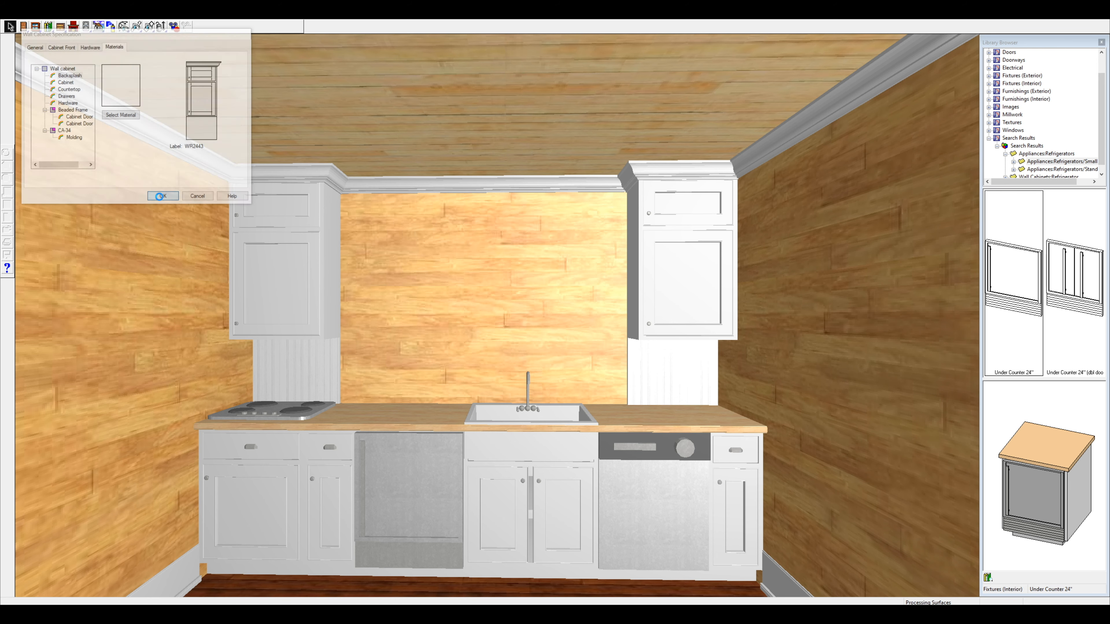
Replace the right wall cabinet with a copy of the left one and move it against the right wall.
{"action": "right_click", "coordinate": [650, 271]}
{"action": "left_click", "coordinate": [676, 278]}
{"action": "right_click", "coordinate": [284, 248]}
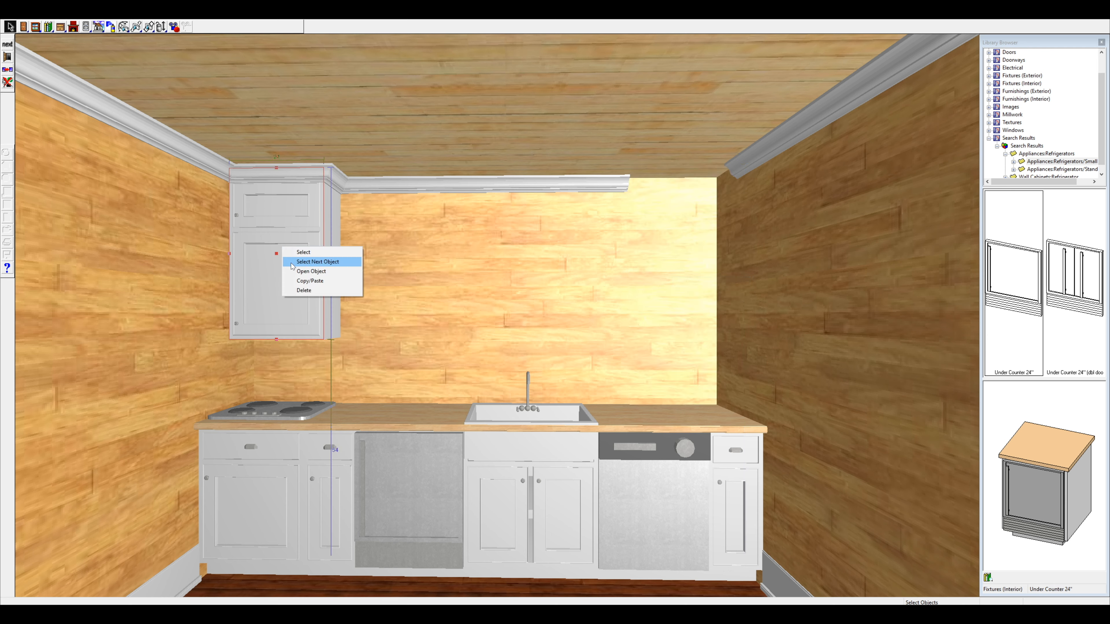
{"action": "left_click", "coordinate": [309, 281]}
{"action": "left_click", "coordinate": [649, 265]}
{"action": "right_click", "coordinate": [663, 266]}
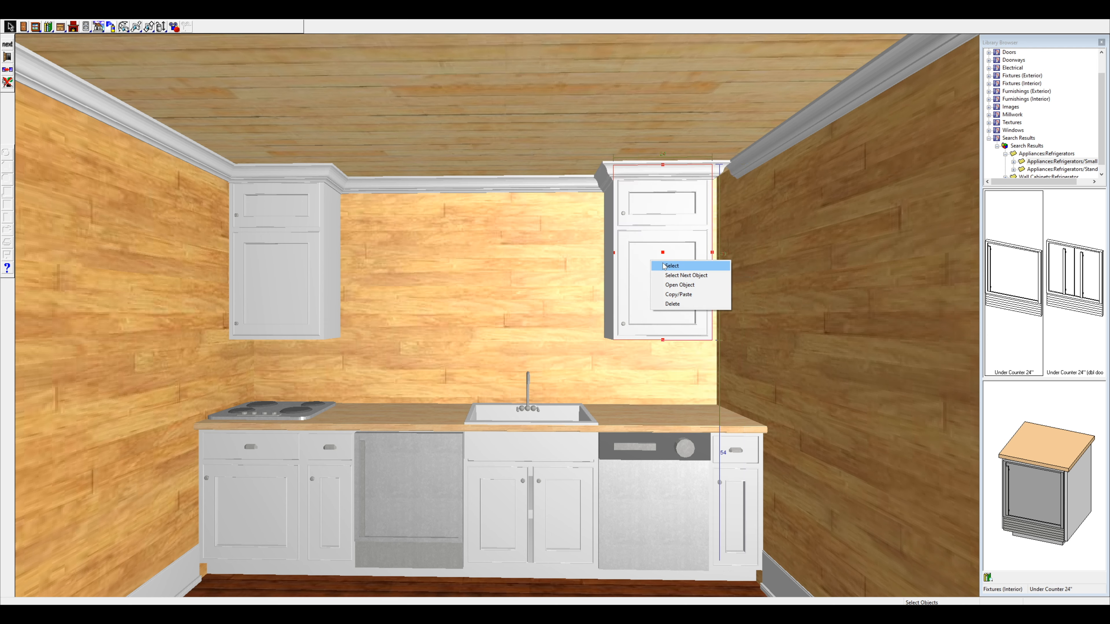
{"action": "left_click", "coordinate": [664, 266]}
{"action": "left_click", "coordinate": [676, 253]}
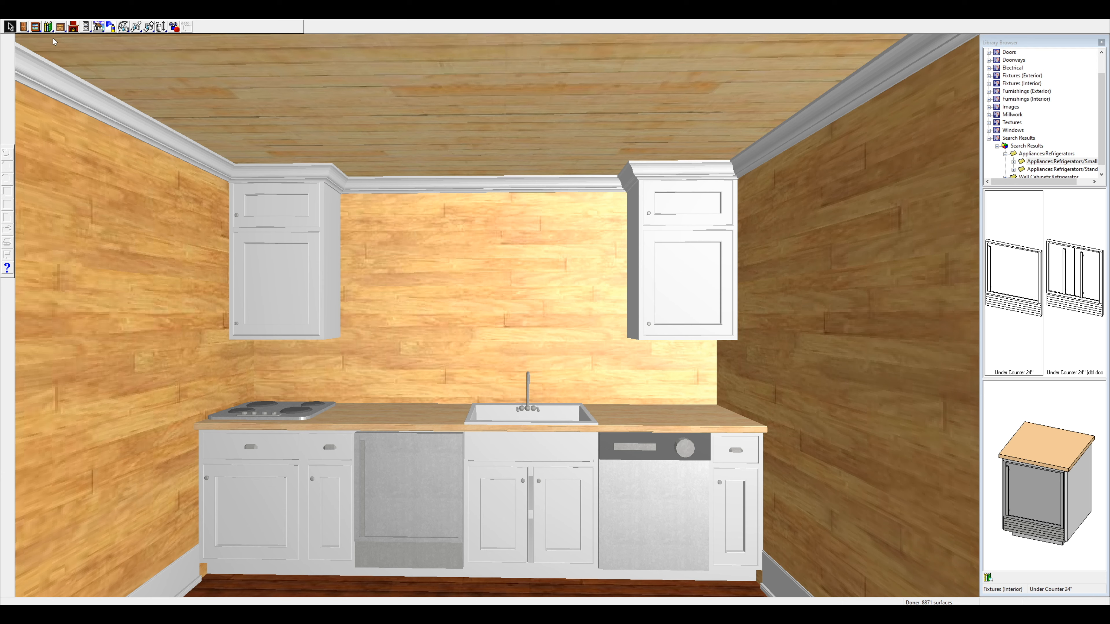
Insert a window in the back wall behind the sink and set its width to 60 and height to 36.
{"action": "left_click", "coordinate": [35, 27]}
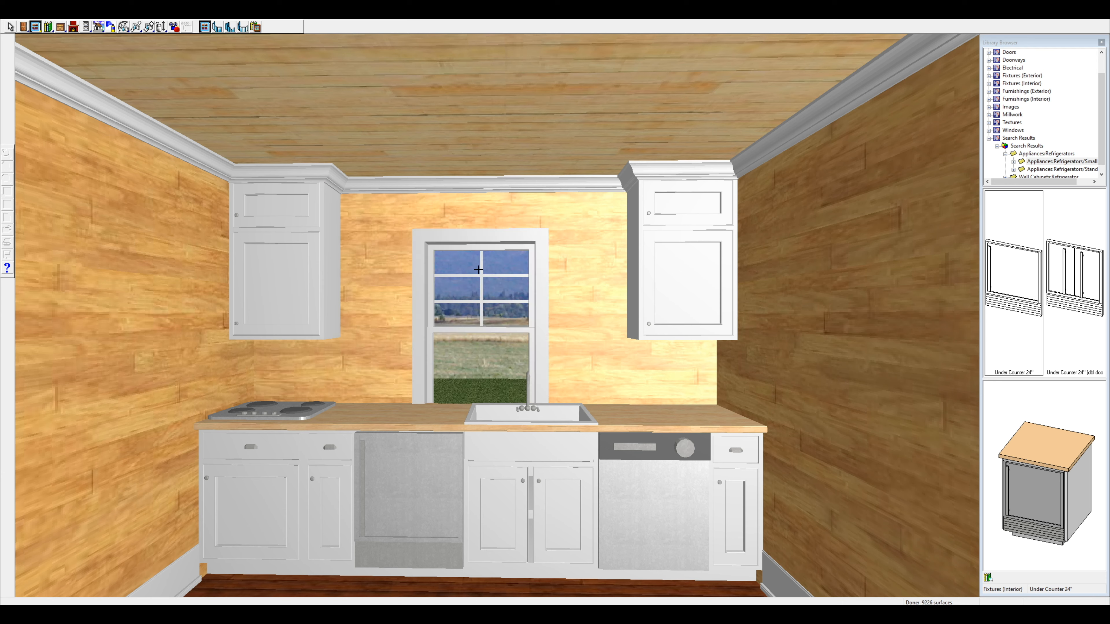
{"action": "right_click", "coordinate": [478, 269]}
{"action": "left_click", "coordinate": [505, 294]}
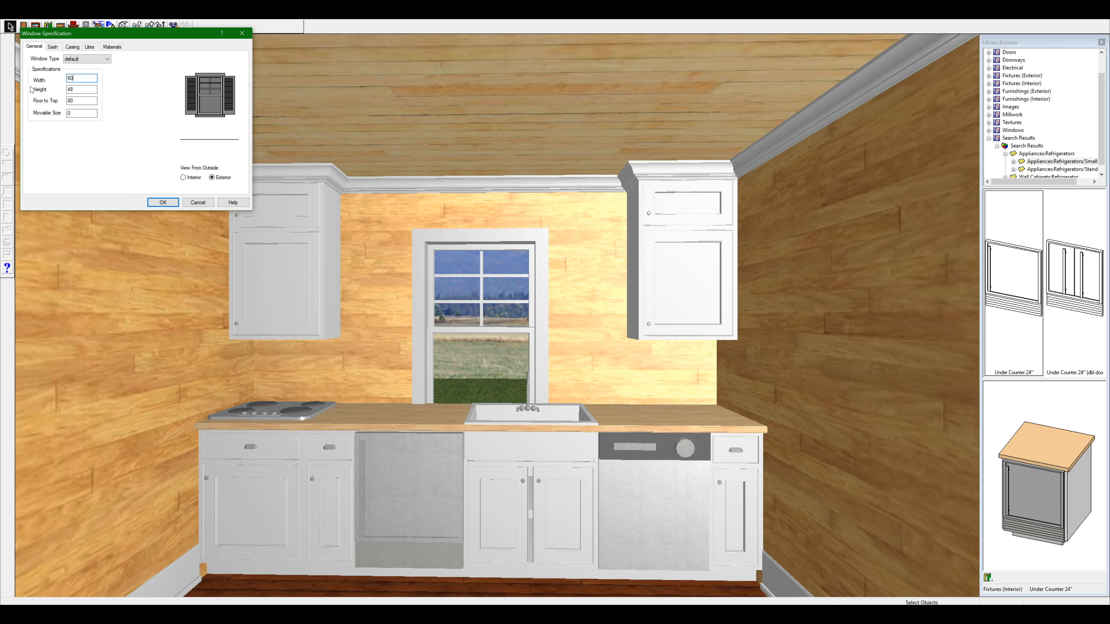
{"action": "key", "text": "Tab"}
{"action": "type", "text": "3"}
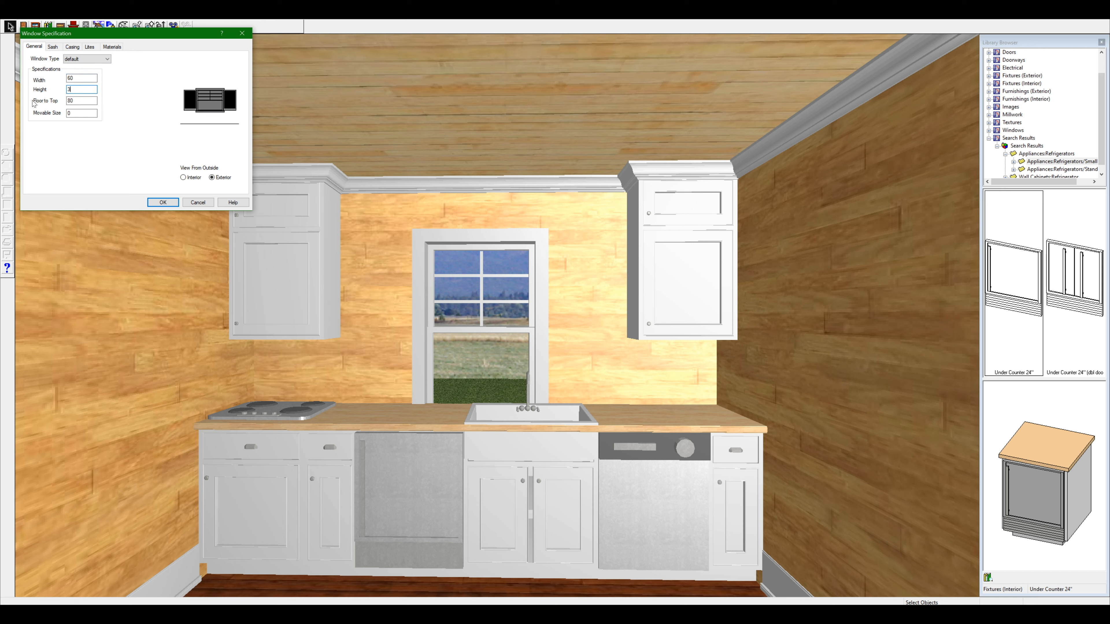
Set the window to 1 lite across and 1 vertical, and turn off its shutters.
{"action": "left_click", "coordinate": [89, 47]}
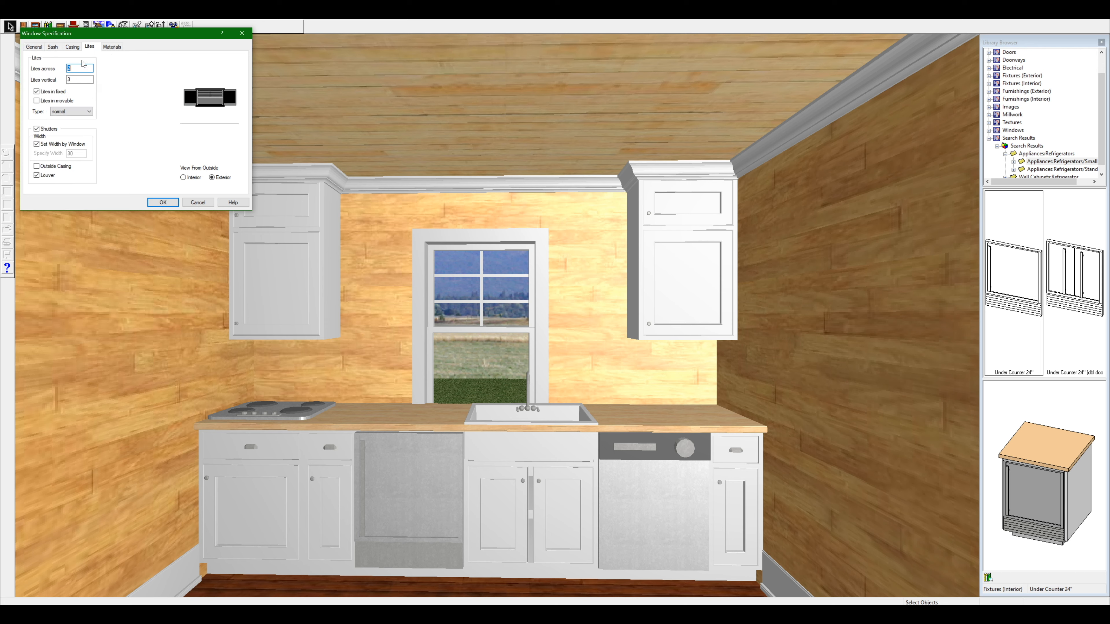
{"action": "left_click", "coordinate": [112, 46]}
{"action": "left_click", "coordinate": [89, 46]}
{"action": "left_click", "coordinate": [37, 129]}
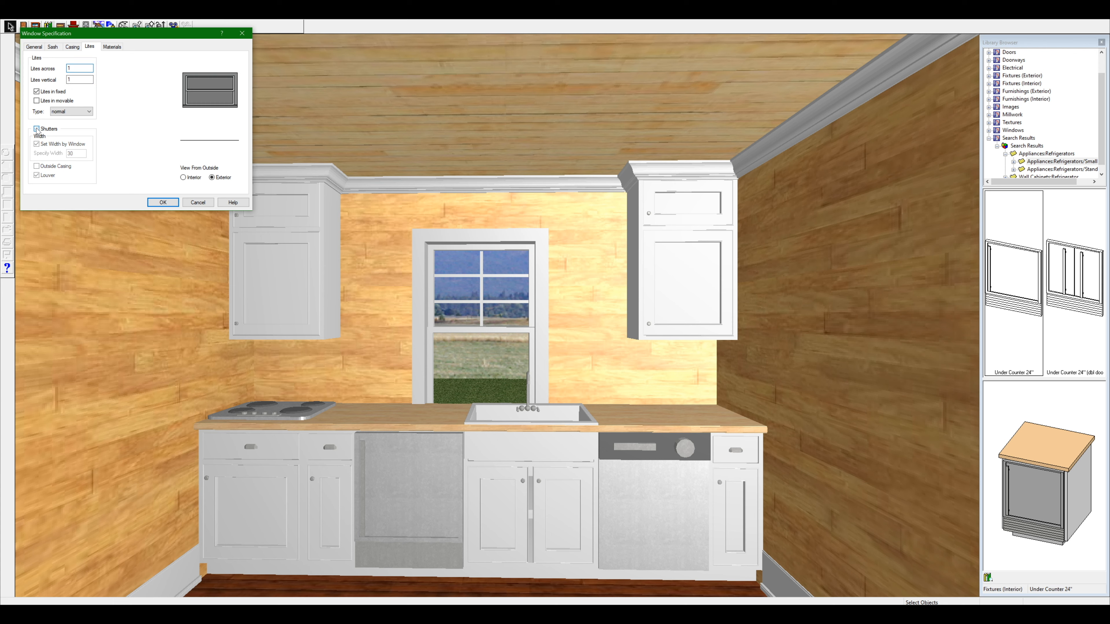
Change the window type to left sliding and apply the window specification.
{"action": "left_click", "coordinate": [31, 47]}
{"action": "left_click", "coordinate": [87, 59]}
{"action": "left_click", "coordinate": [80, 109]}
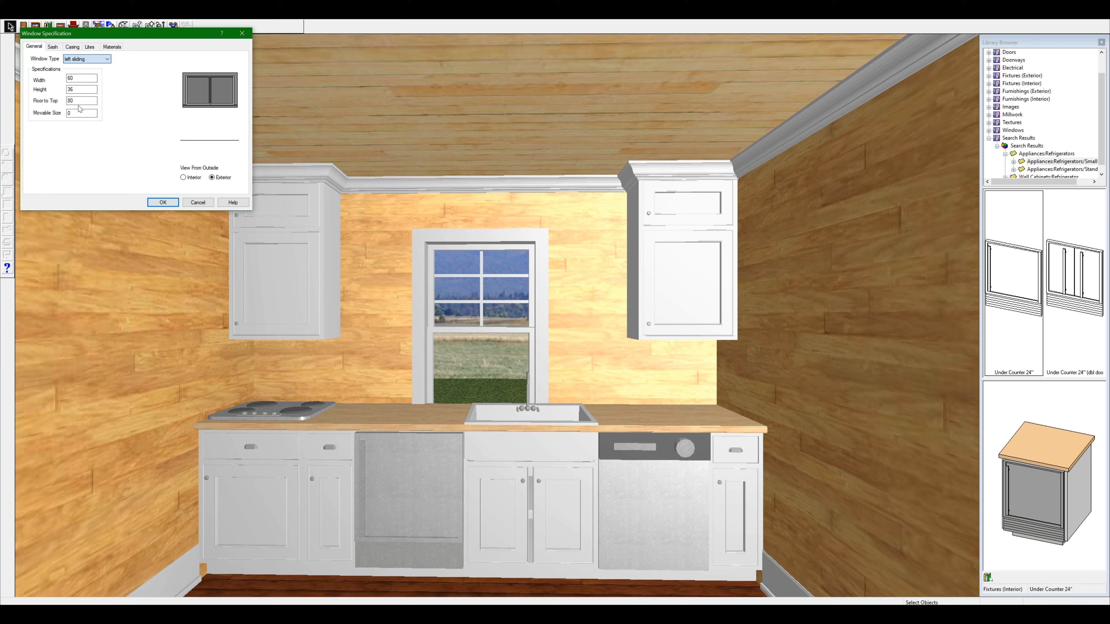
{"action": "left_click", "coordinate": [159, 203]}
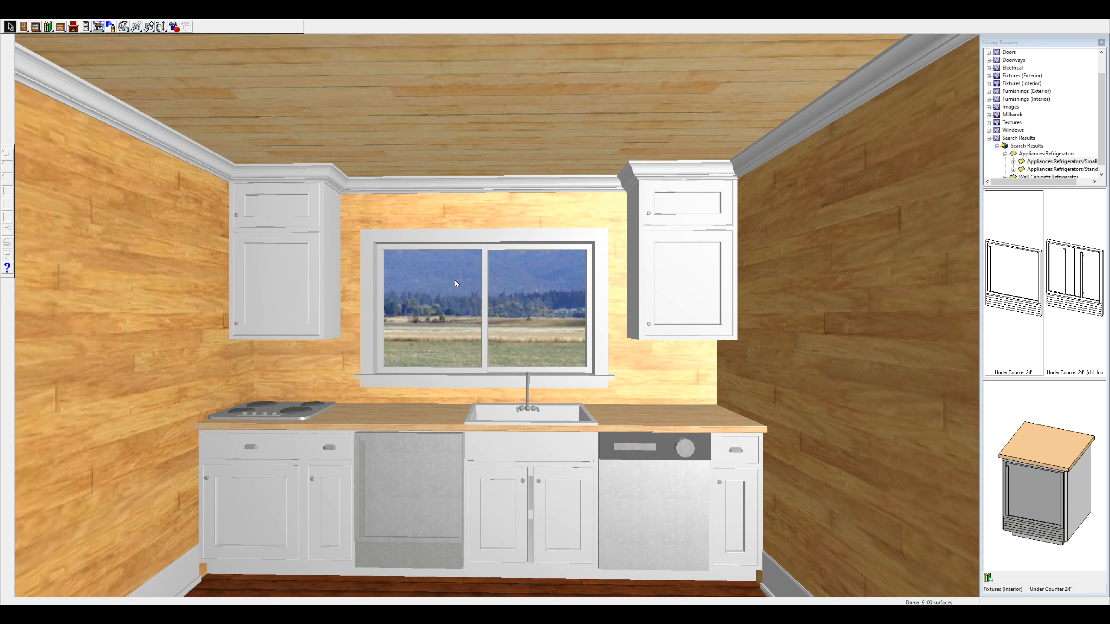
Shorten the left wall cabinet by raising its bottom edge, leaving its top at the ceiling.
{"action": "scroll", "coordinate": [455, 279], "scroll_direction": "down", "scroll_amount": 3}
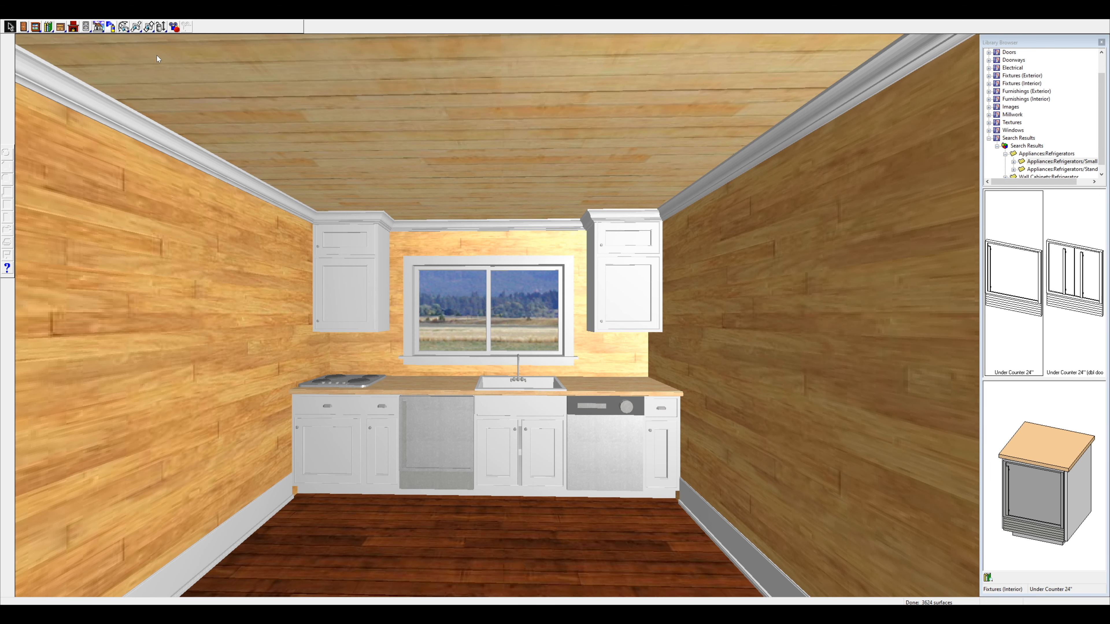
{"action": "left_click", "coordinate": [162, 30]}
{"action": "left_click_drag", "start_coordinate": [434, 213], "coordinate": [450, 230]}
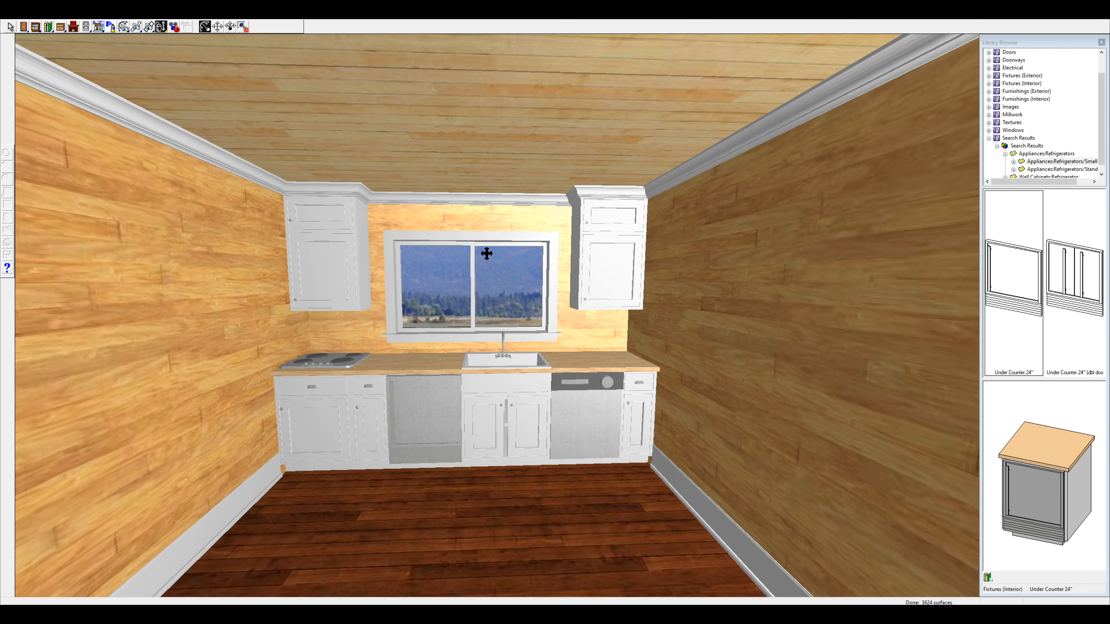
{"action": "left_click_drag", "start_coordinate": [541, 280], "coordinate": [537, 287]}
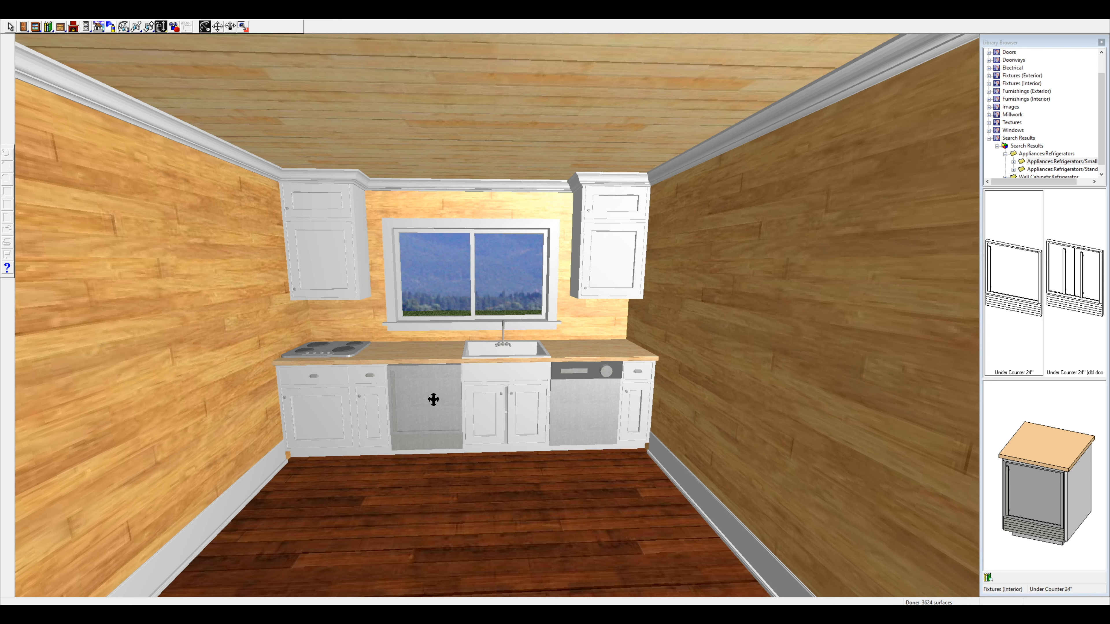
{"action": "key", "text": "space"}
{"action": "left_click", "coordinate": [334, 256]}
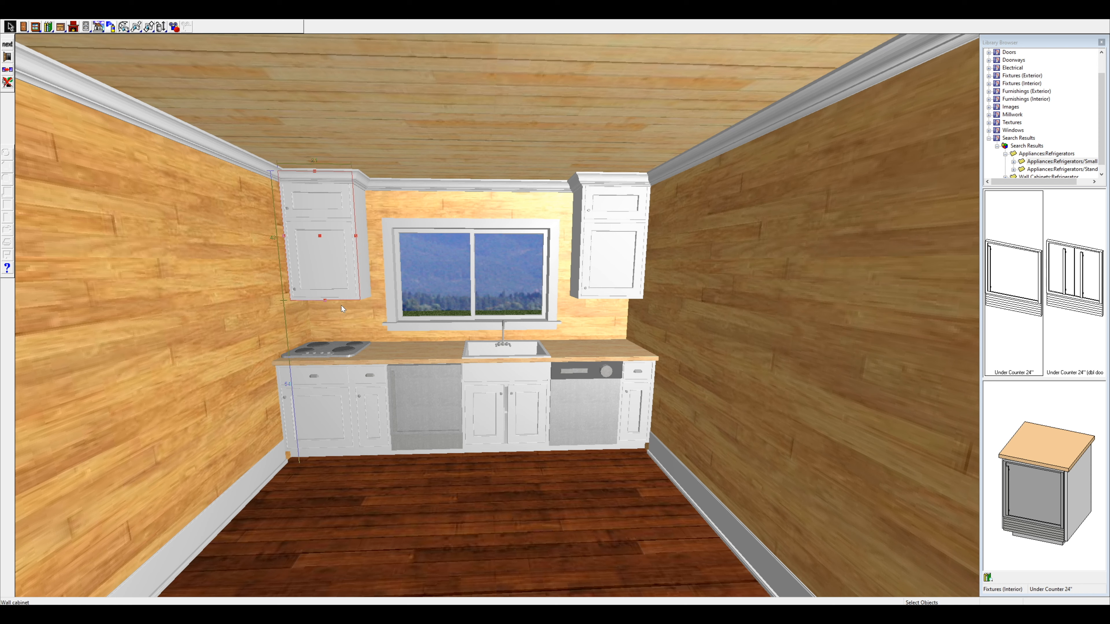
{"action": "left_click_drag", "start_coordinate": [328, 300], "coordinate": [324, 274]}
{"action": "right_click", "coordinate": [325, 251]}
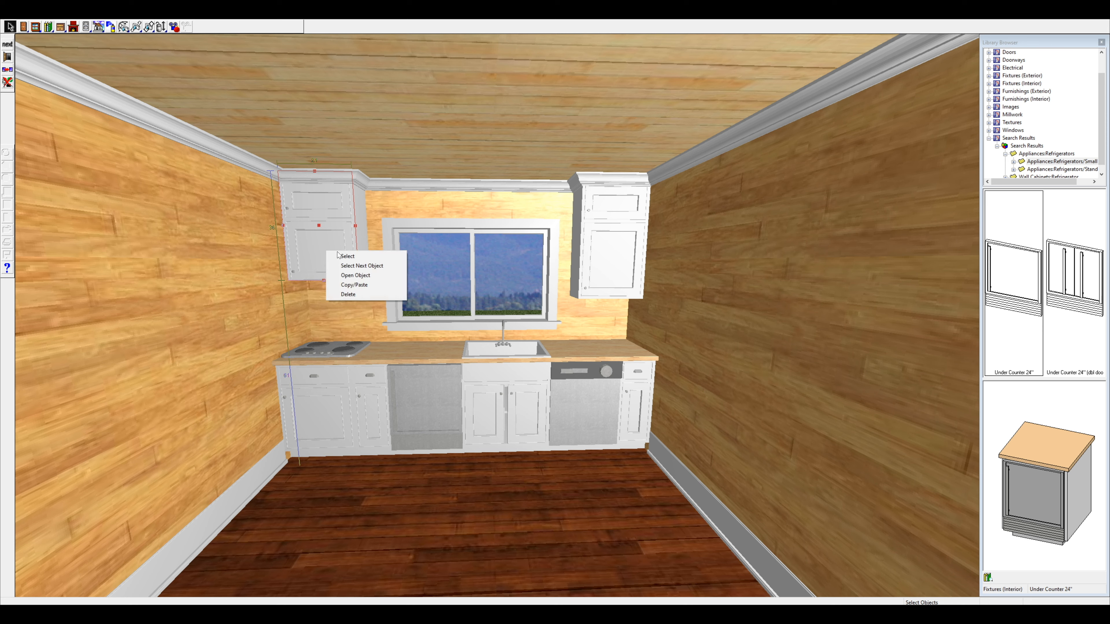
{"action": "left_click", "coordinate": [331, 257]}
{"action": "left_click_drag", "start_coordinate": [324, 280], "coordinate": [326, 271]}
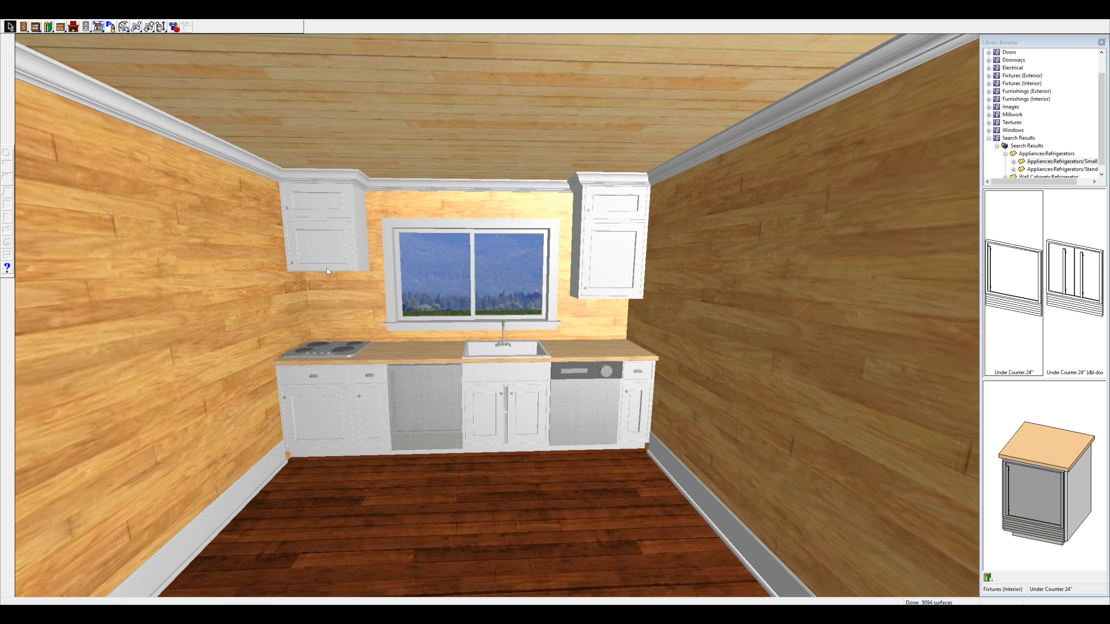
Delete the taller right wall cabinet and replace it with a copy of the shortened left cabinet against the right wall.
{"action": "right_click", "coordinate": [615, 240]}
{"action": "left_click", "coordinate": [623, 246]}
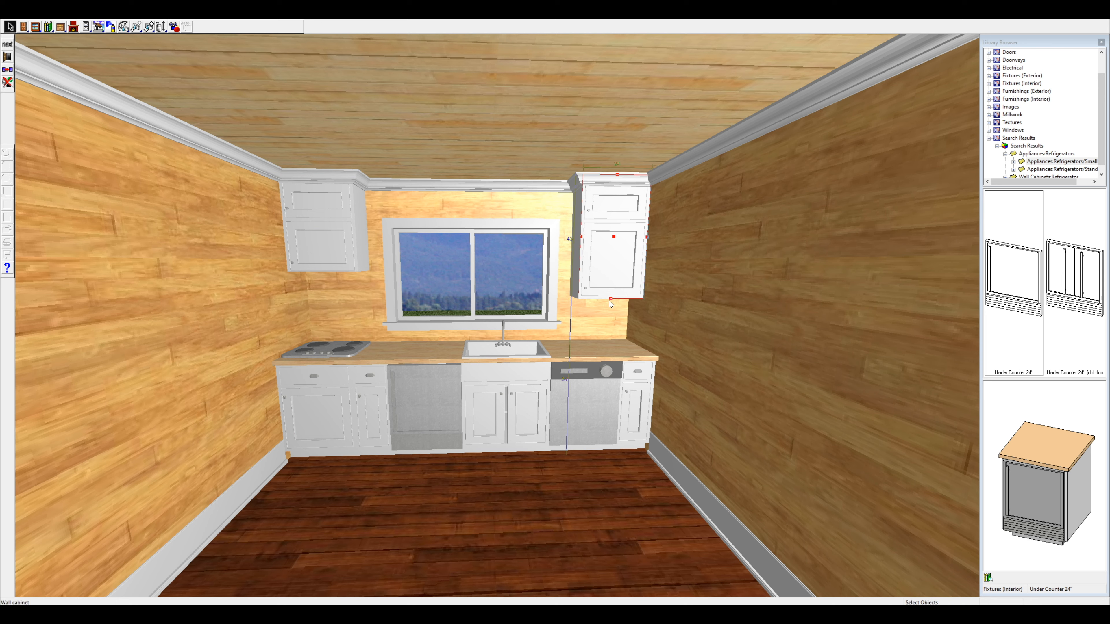
{"action": "key", "text": "Delete"}
{"action": "right_click", "coordinate": [332, 240]}
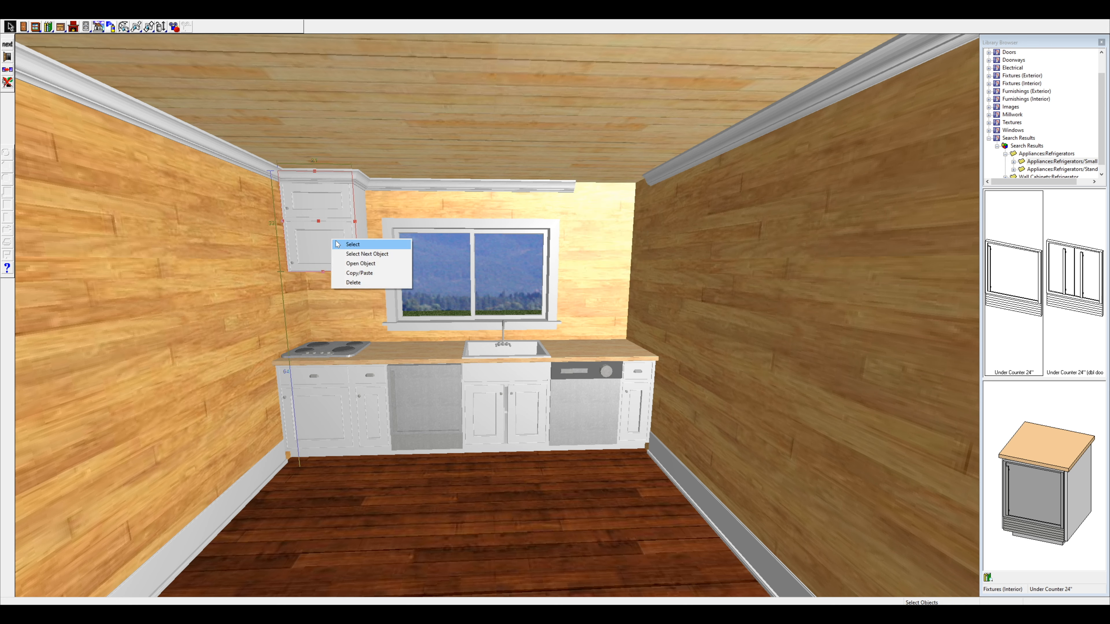
{"action": "left_click", "coordinate": [360, 273]}
{"action": "left_click", "coordinate": [602, 240]}
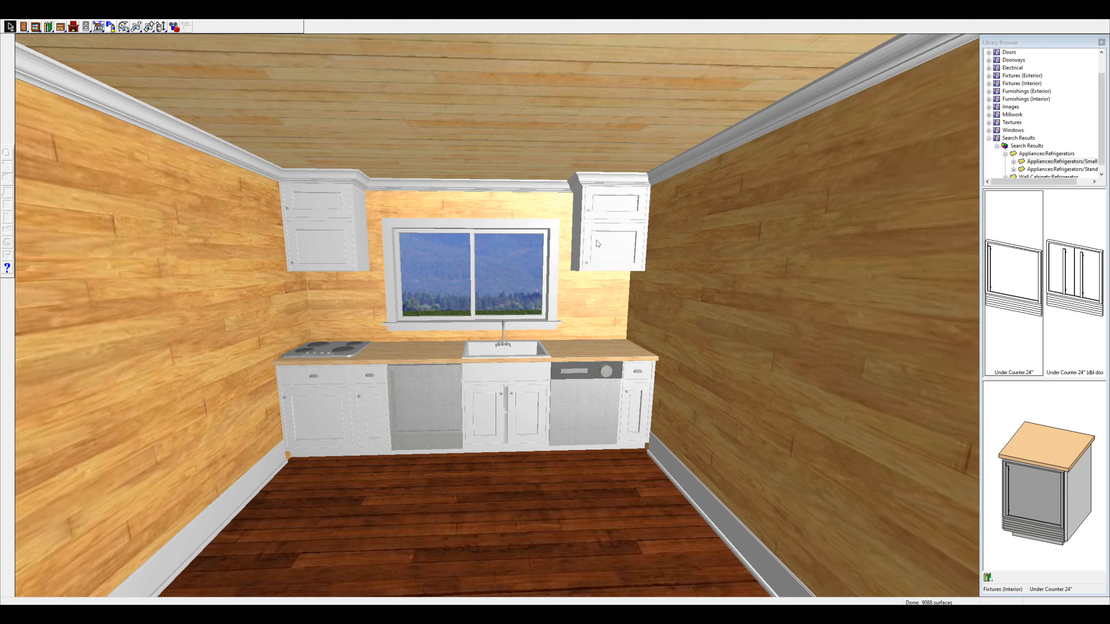
{"action": "right_click", "coordinate": [599, 243]}
{"action": "left_click", "coordinate": [614, 244]}
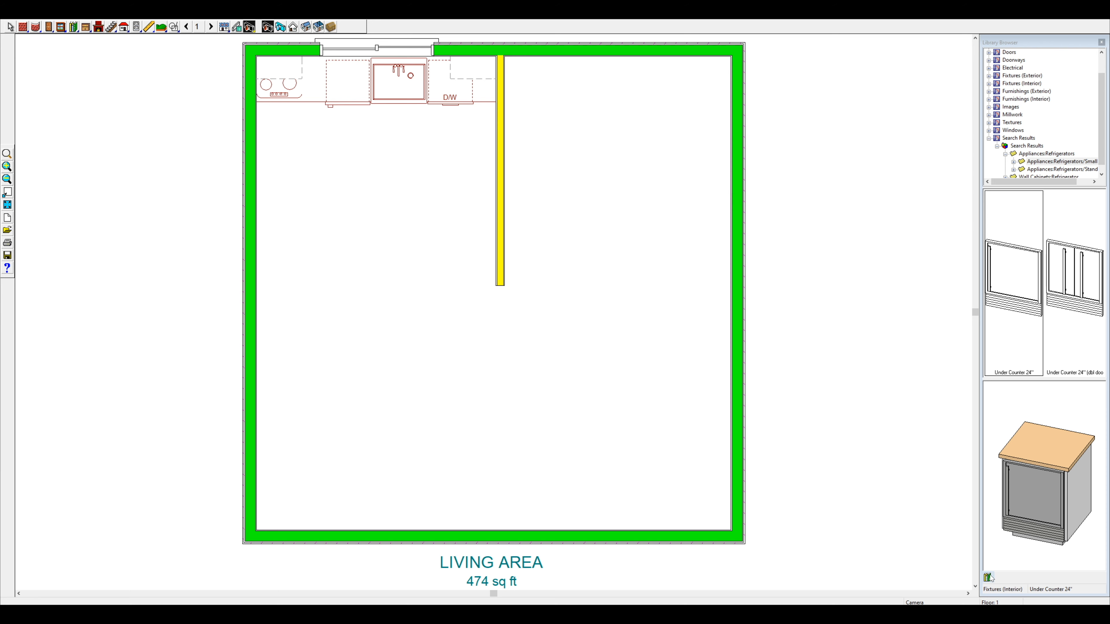
Search the library for dining tables and place the rectangular Straightback (seats 4) table against the left exterior wall in the floor plan.
{"action": "left_click", "coordinate": [988, 578]}
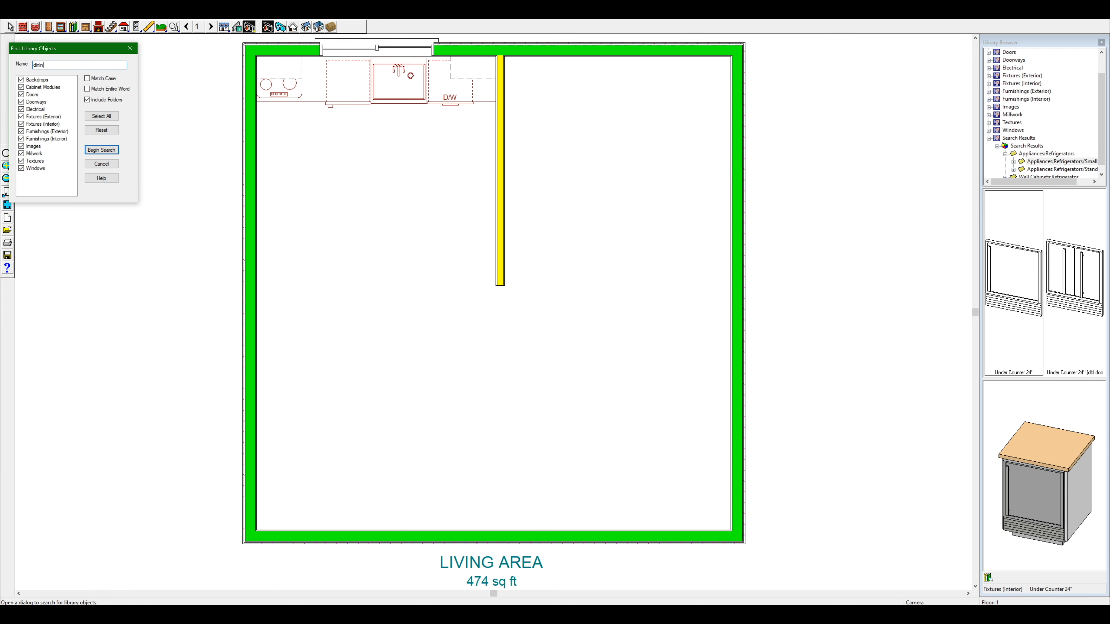
{"action": "type", "text": "dinin"}
{"action": "key", "text": "Return"}
{"action": "double_click", "coordinate": [1058, 287]}
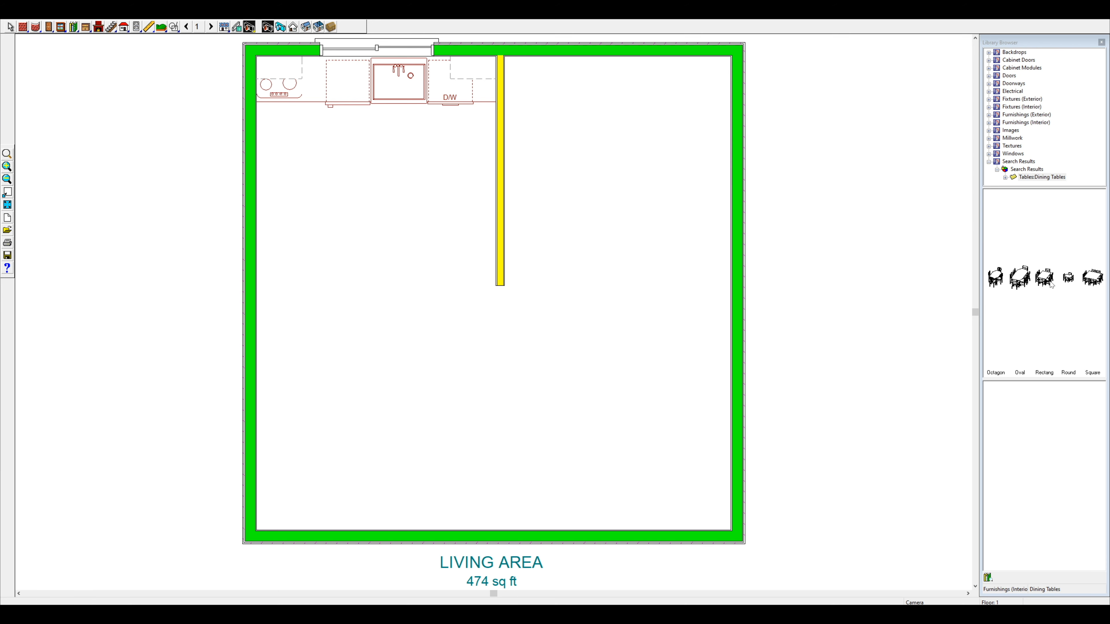
{"action": "double_click", "coordinate": [1050, 282]}
{"action": "double_click", "coordinate": [1050, 282]}
{"action": "left_click", "coordinate": [1090, 284]}
{"action": "left_click", "coordinate": [264, 248]}
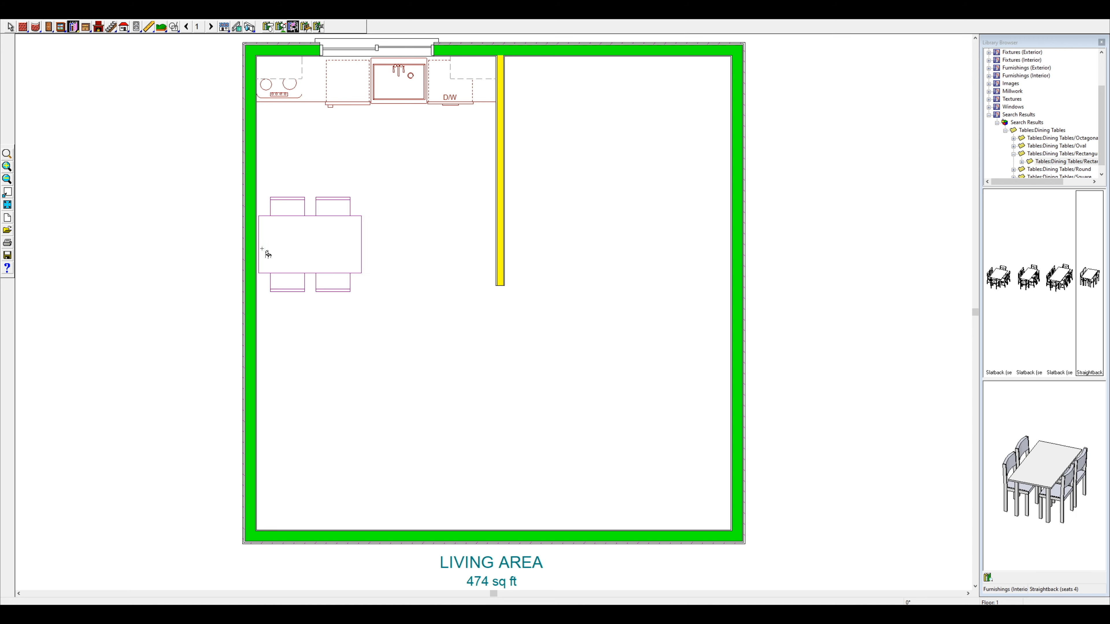
Copy the kitchen window onto the left exterior wall beside the dining table.
{"action": "right_click", "coordinate": [374, 66]}
{"action": "left_click", "coordinate": [400, 86]}
{"action": "left_click", "coordinate": [258, 248]}
Set the height of the window beside the dining table to 4 feet.
{"action": "right_click", "coordinate": [252, 245]}
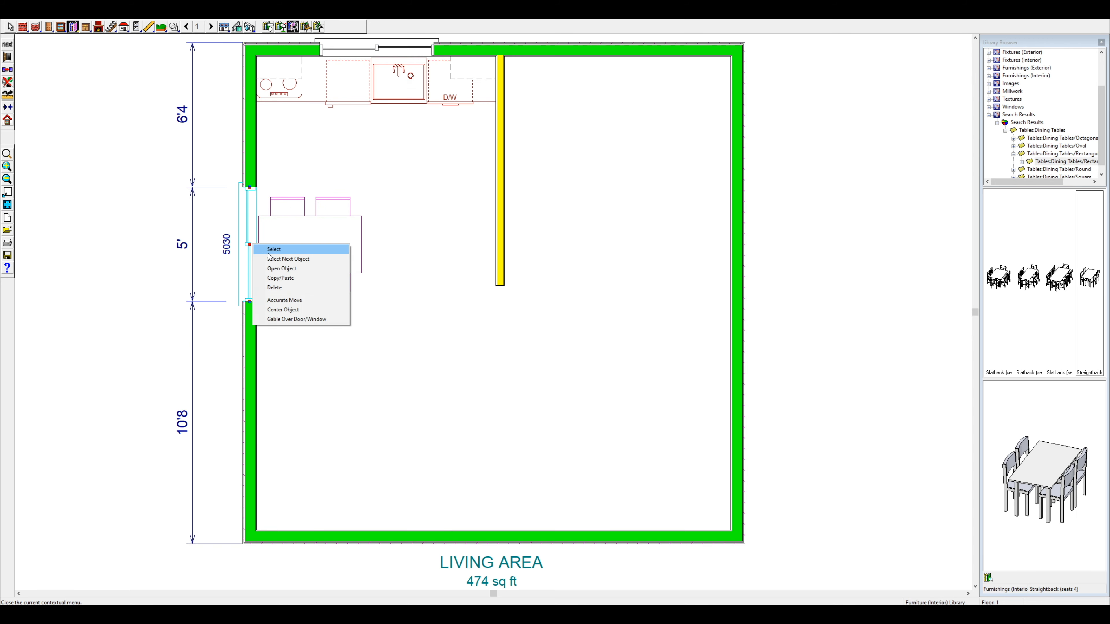
{"action": "left_click", "coordinate": [294, 268]}
{"action": "key", "text": "Tab"}
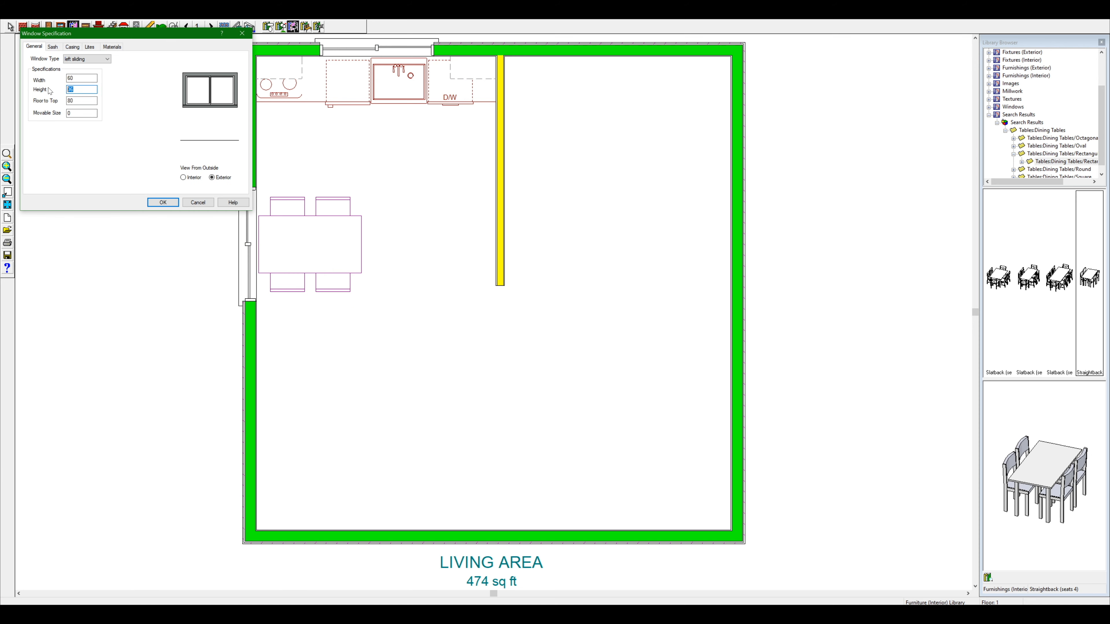
{"action": "left_click", "coordinate": [162, 202]}
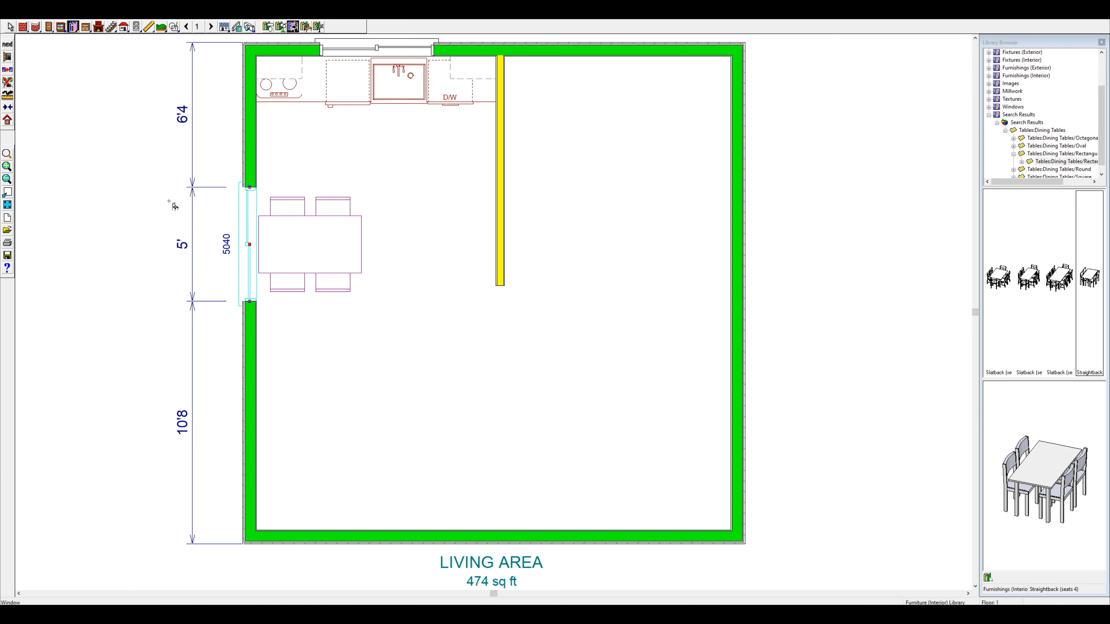
Create a 3D camera view from inside the room looking toward the kitchen counter and dining table.
{"action": "left_click", "coordinate": [249, 27]}
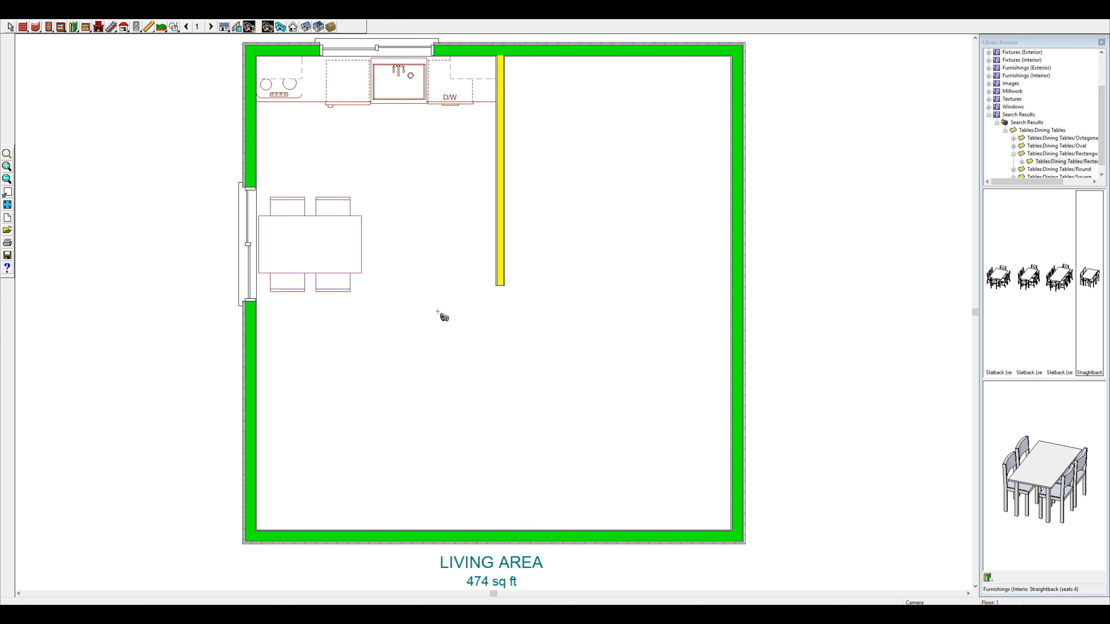
{"action": "left_click_drag", "start_coordinate": [445, 335], "coordinate": [445, 335]}
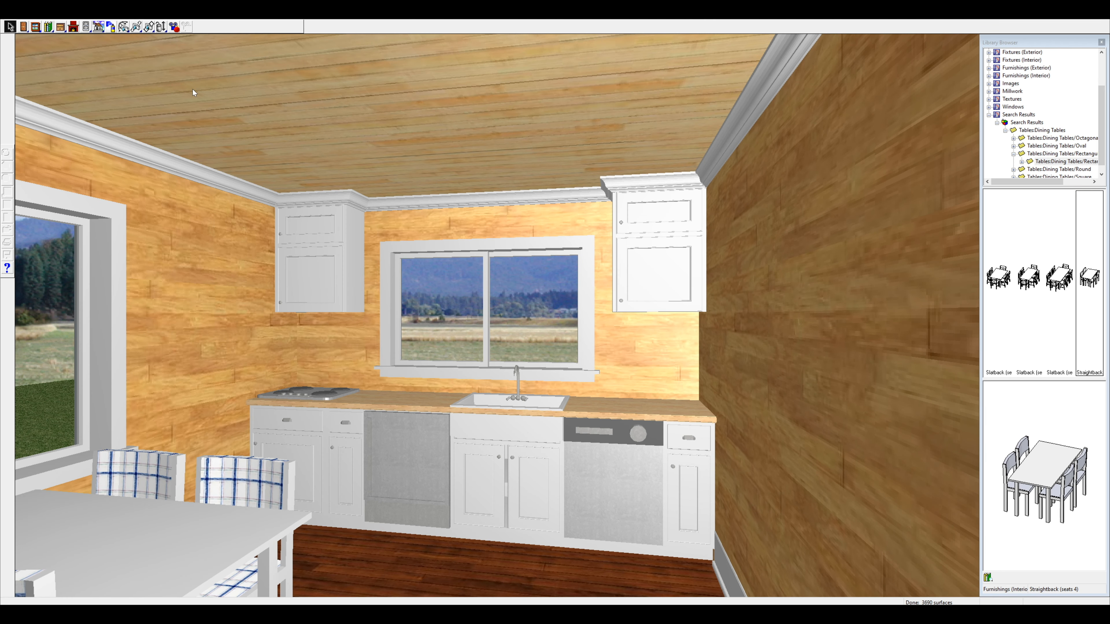
Pull the 3D camera back to view the dining table and kitchen together, and return to the floor plan.
{"action": "left_click", "coordinate": [164, 28]}
{"action": "left_click_drag", "start_coordinate": [563, 274], "coordinate": [514, 328]}
{"action": "scroll", "coordinate": [539, 295], "scroll_direction": "down", "scroll_amount": 2}
{"action": "scroll", "coordinate": [519, 290], "scroll_direction": "down", "scroll_amount": 2}
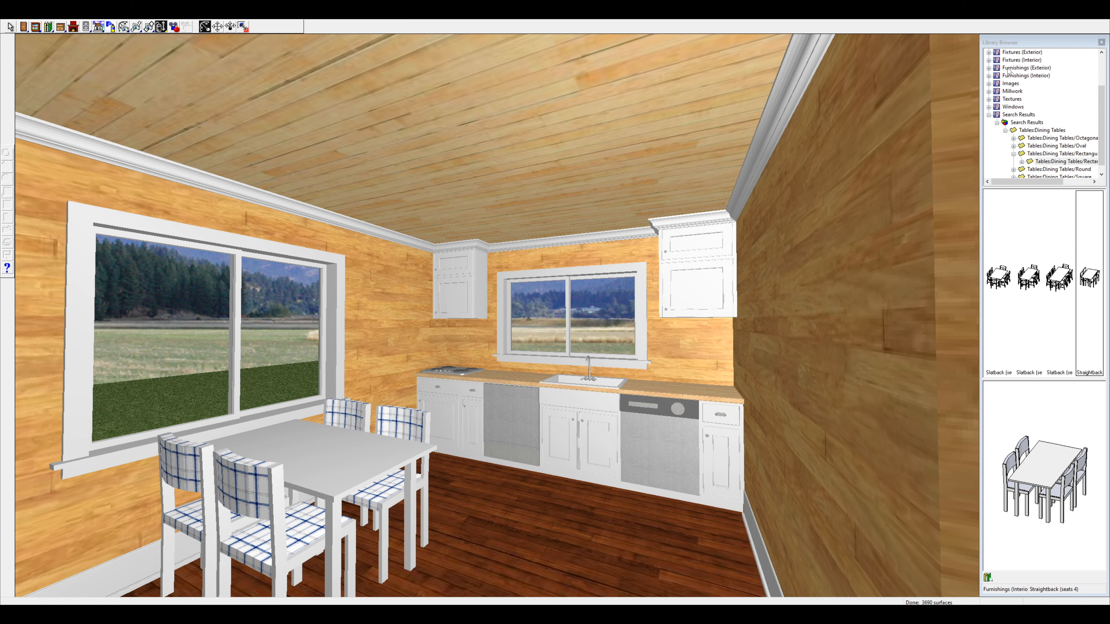
{"action": "left_click", "coordinate": [1106, 20]}
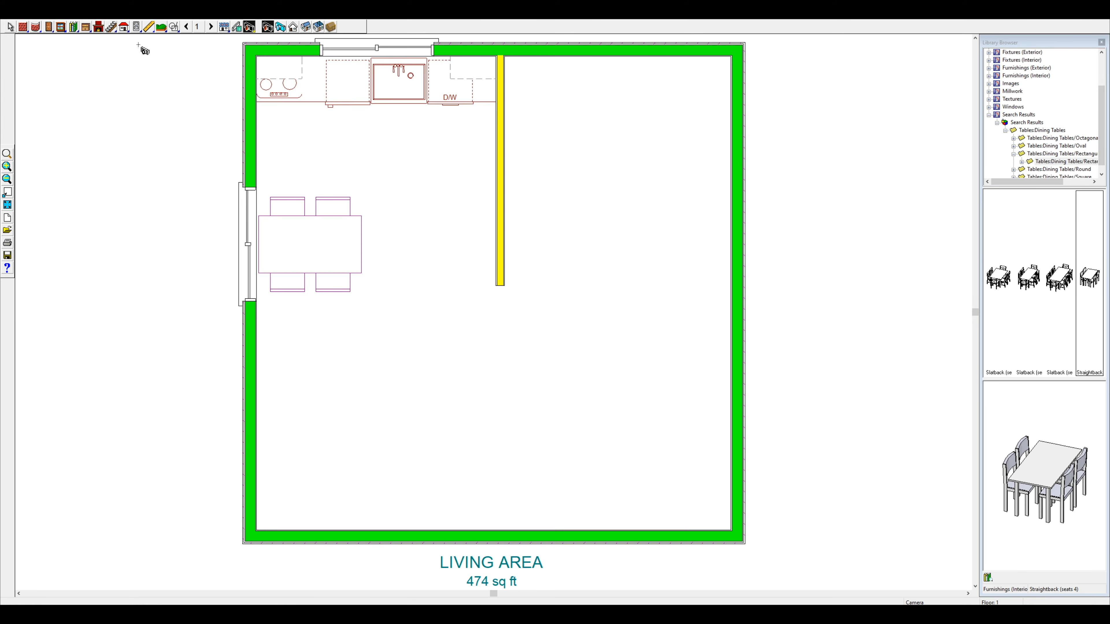
Draw an interior wall from the right exterior wall to the kitchen partition, and move it to about 11'10 from the upper exterior wall.
{"action": "left_click", "coordinate": [22, 27]}
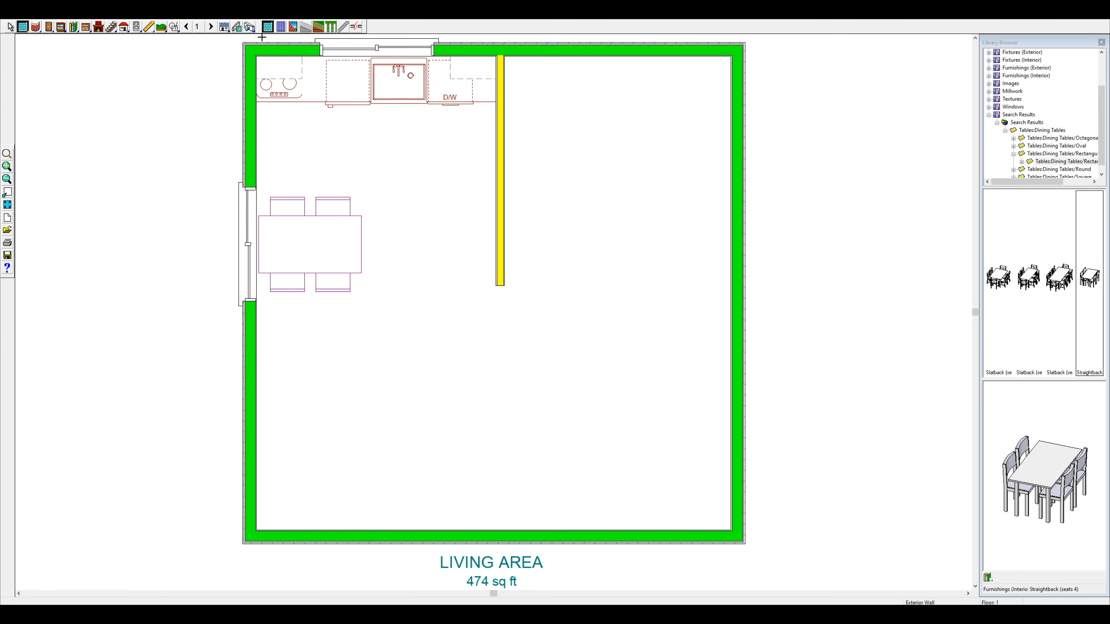
{"action": "left_click_drag", "start_coordinate": [736, 281], "coordinate": [501, 281]}
{"action": "left_click", "coordinate": [595, 281]}
{"action": "left_click_drag", "start_coordinate": [594, 282], "coordinate": [596, 312]}
Search the library for toilets and place the Standard toilet against the right exterior wall in the new room's upper corner.
{"action": "left_click", "coordinate": [989, 578]}
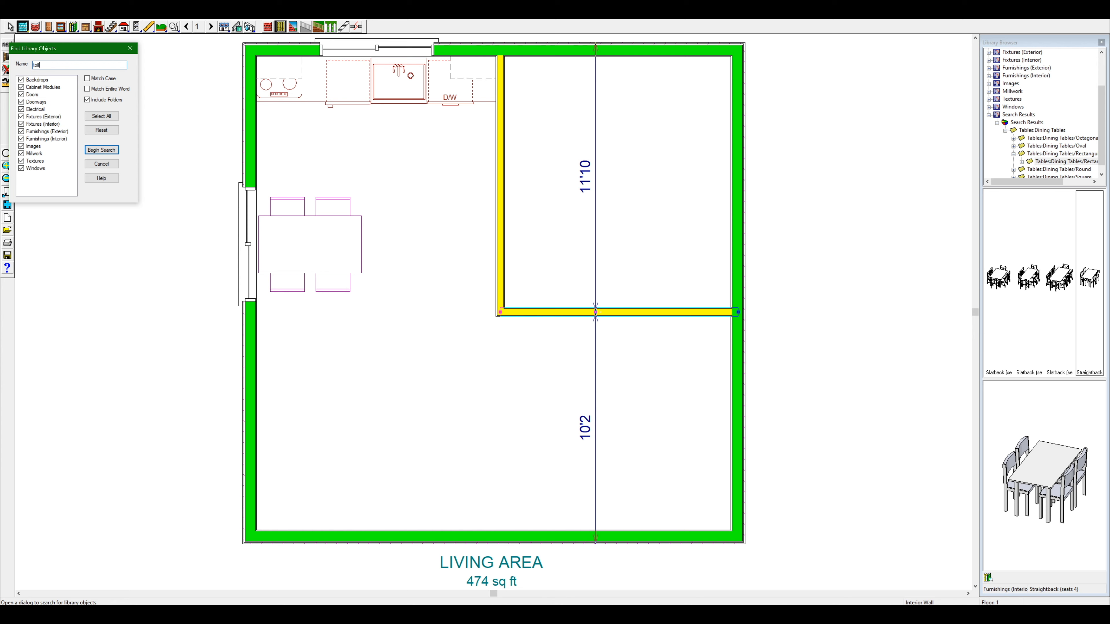
{"action": "key", "text": "Return"}
{"action": "left_click", "coordinate": [1083, 294]}
{"action": "left_click", "coordinate": [1083, 309]}
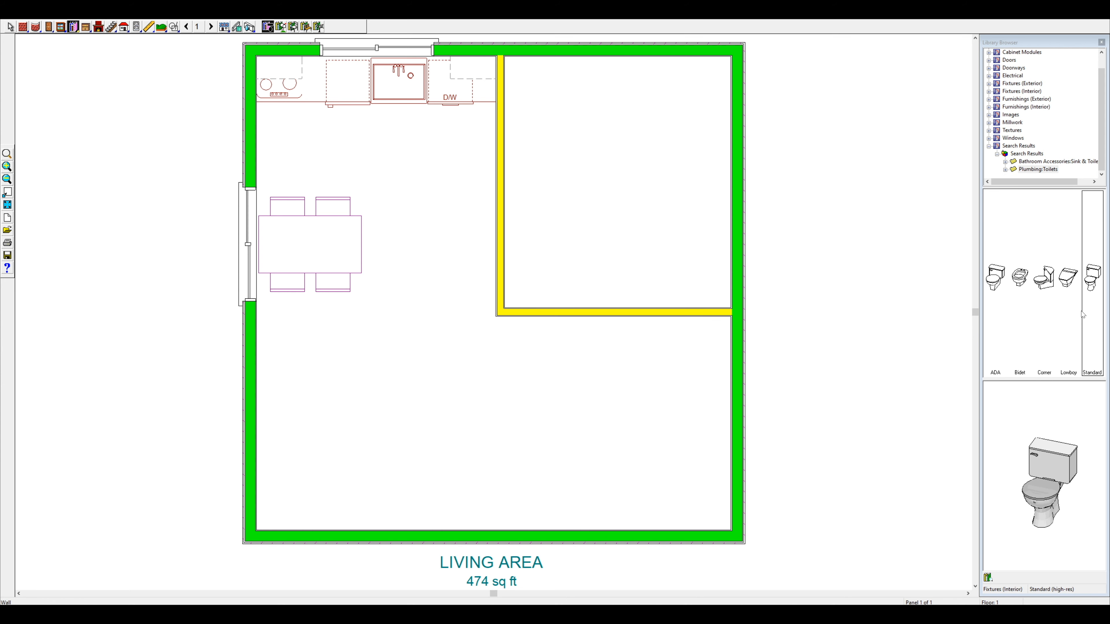
{"action": "left_click", "coordinate": [724, 100]}
{"action": "right_click", "coordinate": [716, 94]}
{"action": "left_click", "coordinate": [737, 98]}
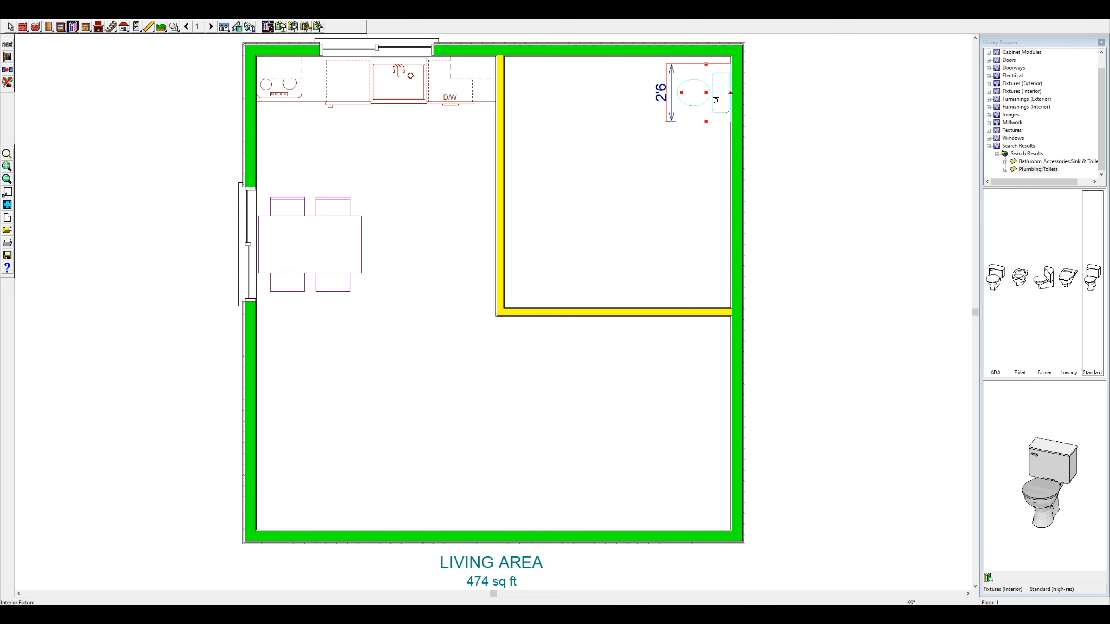
Place a sink base cabinet below the toilet on the right exterior wall, and draw a short interior stub wall just beneath it.
{"action": "left_click", "coordinate": [85, 26]}
{"action": "left_click", "coordinate": [708, 155]}
{"action": "left_click", "coordinate": [23, 27]}
{"action": "left_click", "coordinate": [281, 27]}
{"action": "left_click_drag", "start_coordinate": [732, 184], "coordinate": [641, 184]}
Search the library for "shower" and place the Rect (medium) shower against the right exterior wall below the stub wall.
{"action": "left_click", "coordinate": [988, 578]}
{"action": "type", "text": "shower"}
{"action": "key", "text": "Return"}
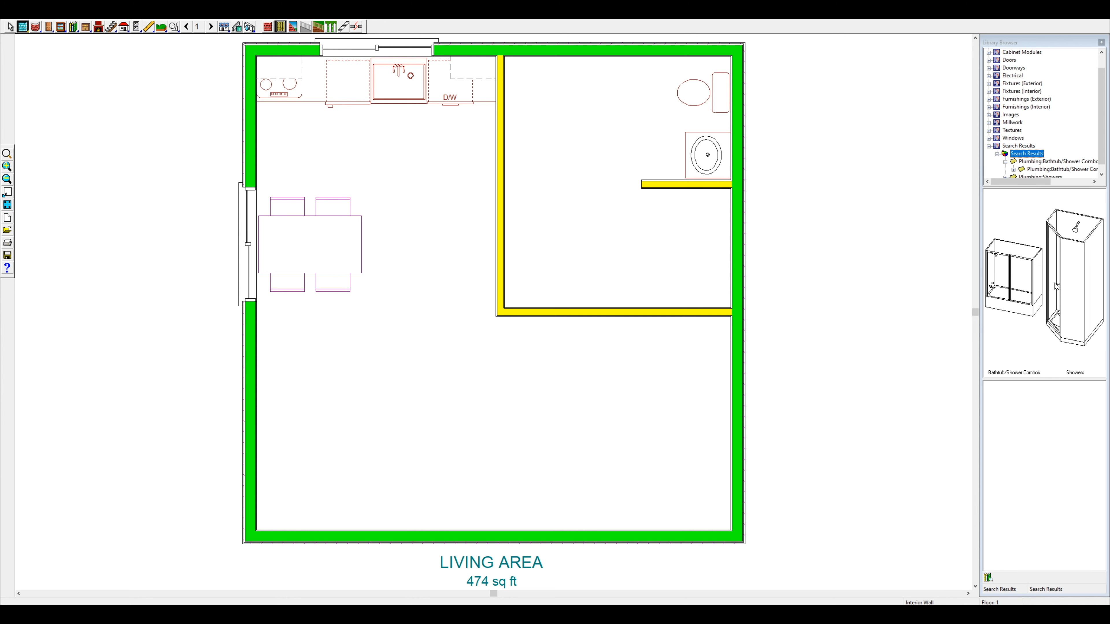
{"action": "double_click", "coordinate": [1049, 284]}
{"action": "double_click", "coordinate": [1057, 292]}
{"action": "double_click", "coordinate": [1067, 303]}
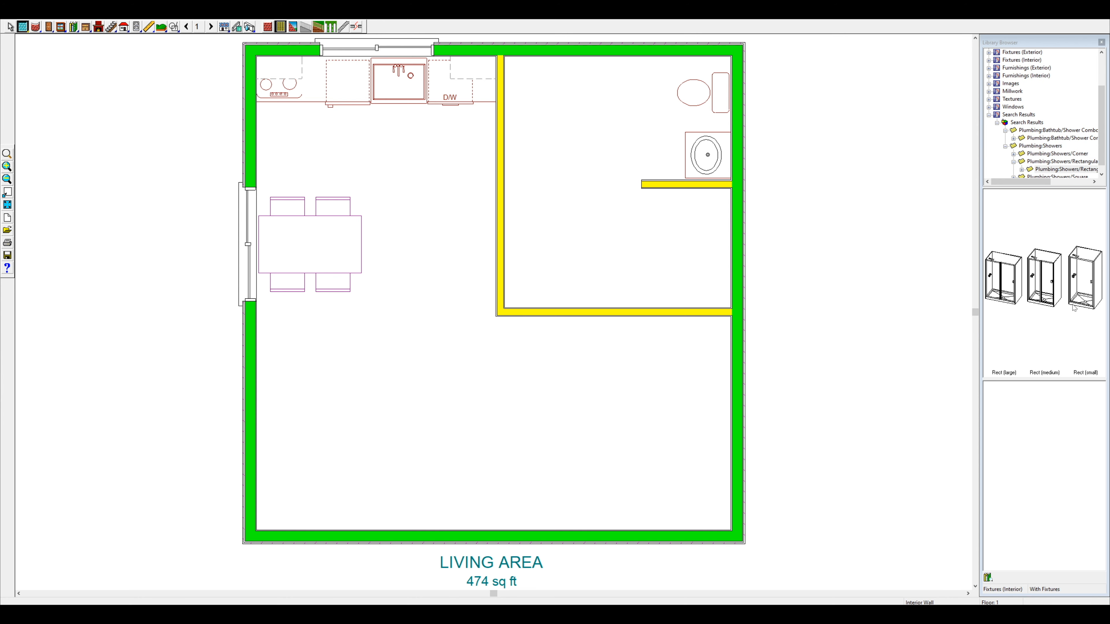
{"action": "left_click", "coordinate": [1055, 296]}
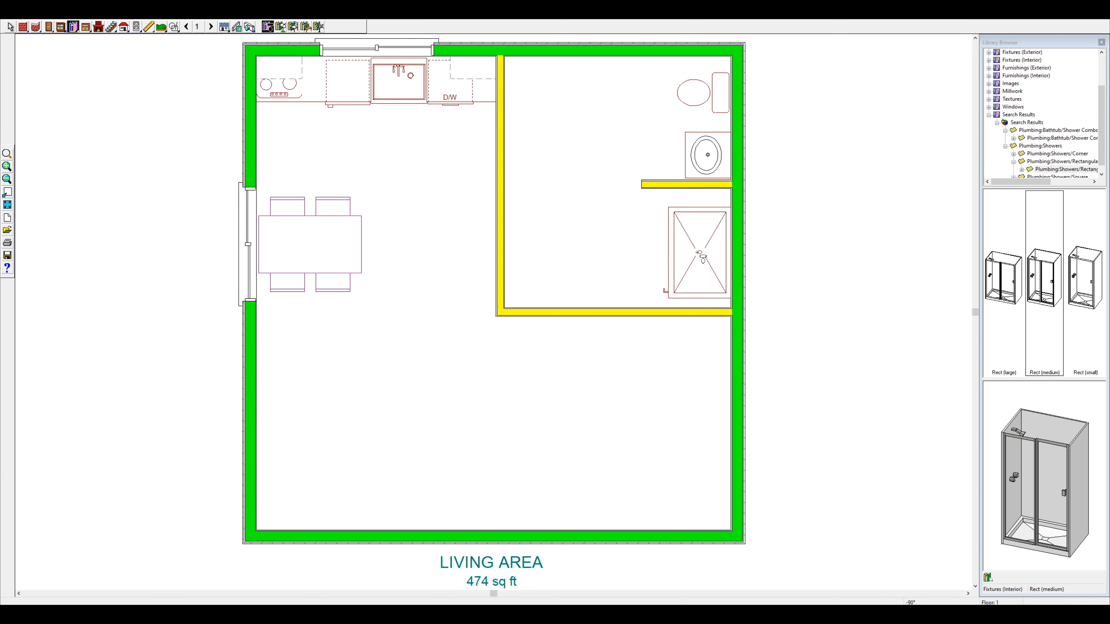
Move the shower against the bathroom's lower wall, and bring the stub wall down against the shower, shortened to match its depth.
{"action": "left_click", "coordinate": [719, 257]}
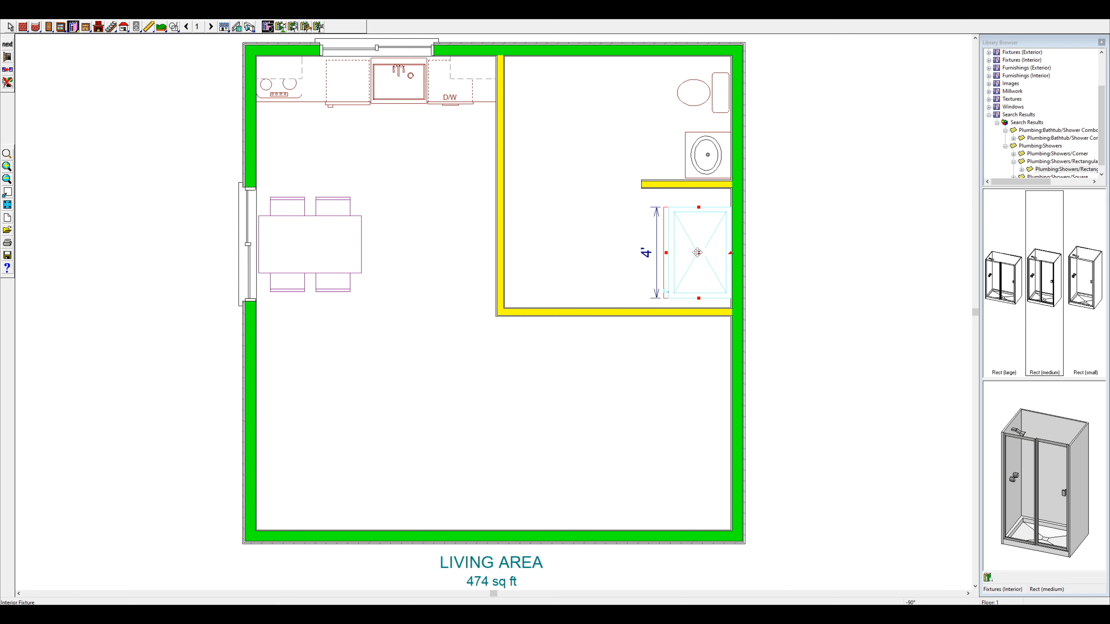
{"action": "left_click_drag", "start_coordinate": [712, 262], "coordinate": [708, 280]}
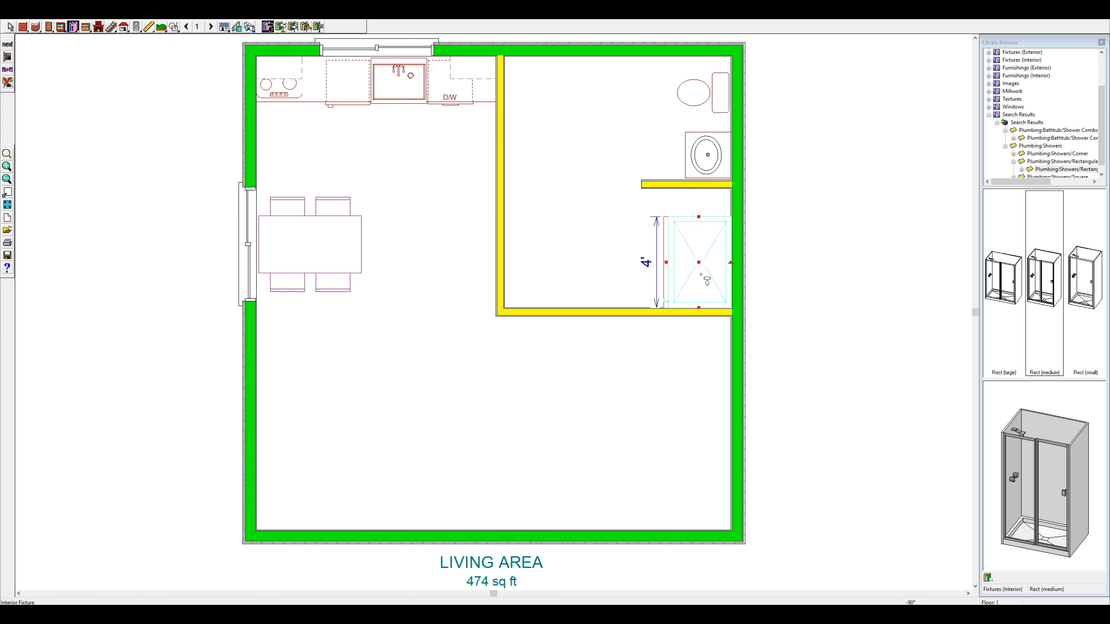
{"action": "left_click", "coordinate": [685, 184]}
{"action": "left_click_drag", "start_coordinate": [685, 184], "coordinate": [664, 212]}
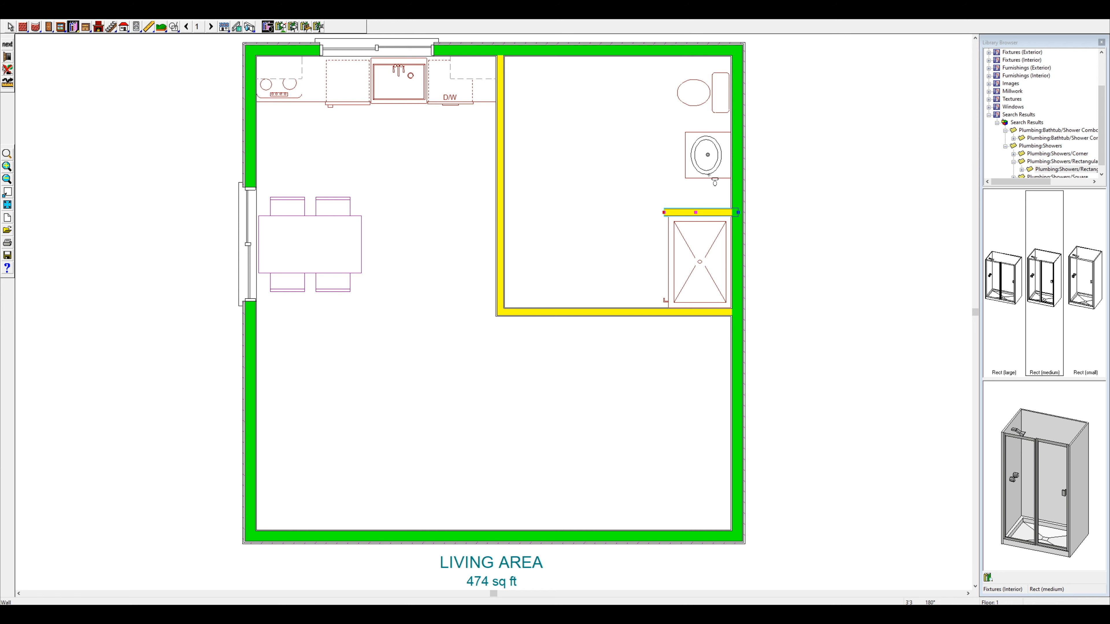
{"action": "right_click", "coordinate": [701, 249]}
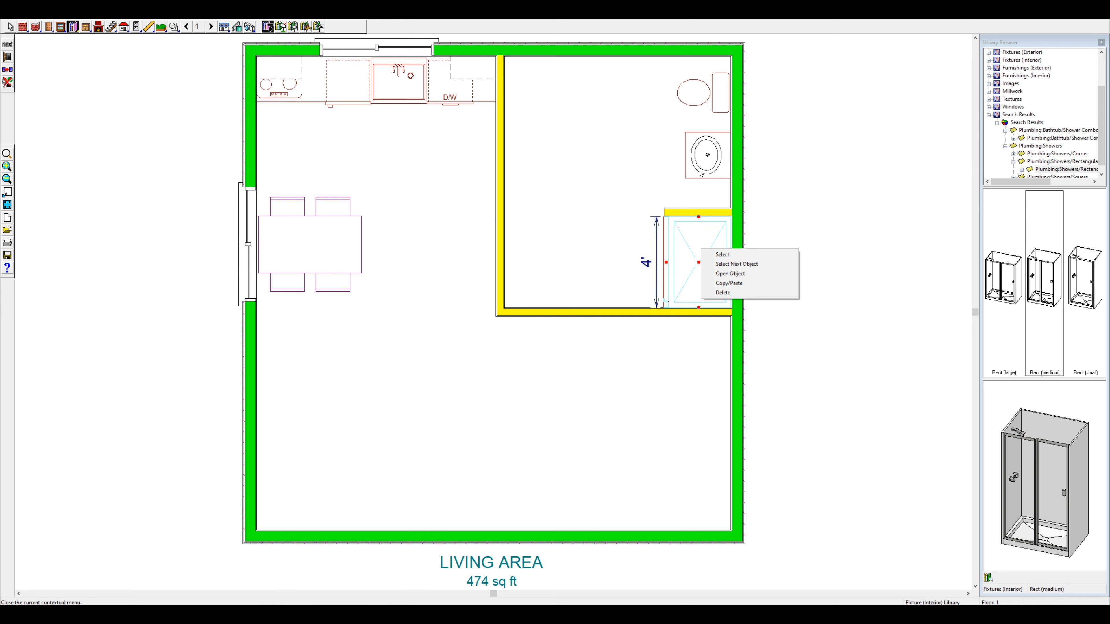
Widen the sink cabinet and set it against the stub wall, and shift the toilet slightly down the exterior wall.
{"action": "left_click", "coordinate": [707, 155]}
{"action": "mouse_move", "coordinate": [706, 156]}
{"action": "left_mouse_down"}
{"action": "mouse_move", "coordinate": [707, 185]}
{"action": "mouse_move", "coordinate": [710, 146]}
{"action": "left_mouse_up"}
{"action": "right_click", "coordinate": [711, 104]}
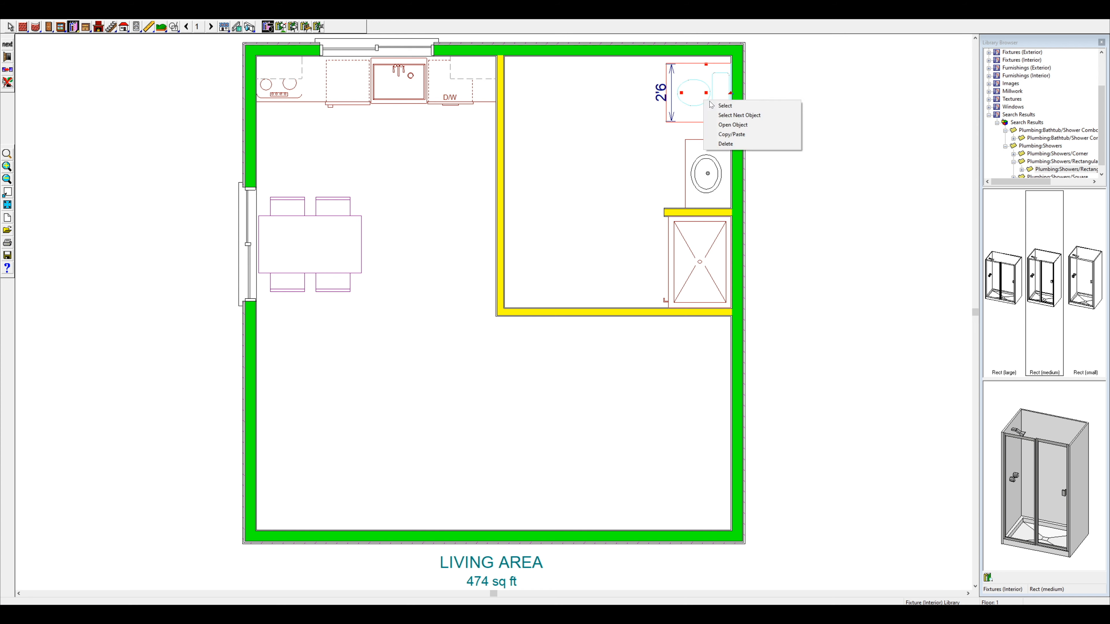
{"action": "left_click", "coordinate": [711, 105]}
{"action": "mouse_move", "coordinate": [714, 104]}
{"action": "left_mouse_down"}
{"action": "mouse_move", "coordinate": [714, 113]}
{"action": "mouse_move", "coordinate": [707, 98]}
{"action": "left_mouse_up"}
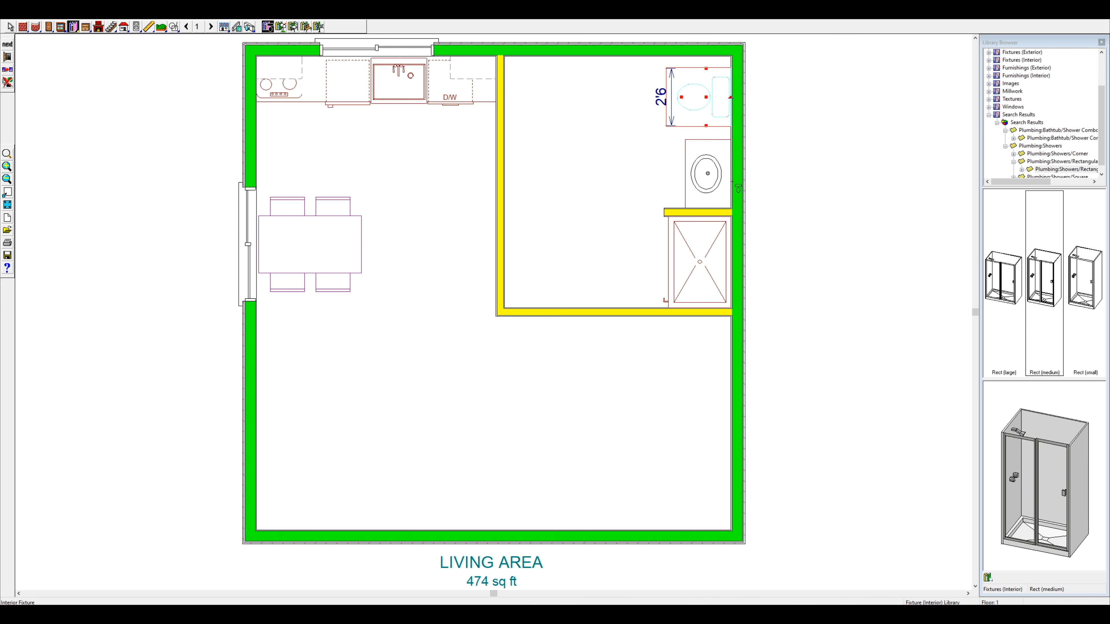
Add a wall cabinet in the corner above the toilet and create a 3D camera view facing the bathroom fixtures.
{"action": "left_click", "coordinate": [86, 26]}
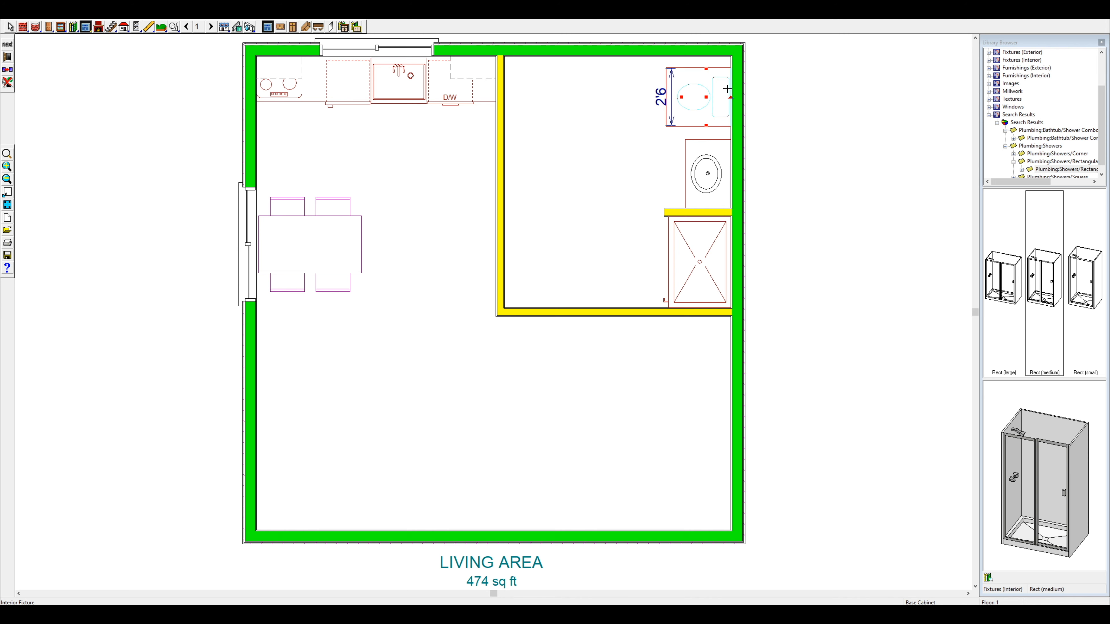
{"action": "left_click", "coordinate": [249, 27]}
{"action": "left_click_drag", "start_coordinate": [519, 156], "coordinate": [615, 156]}
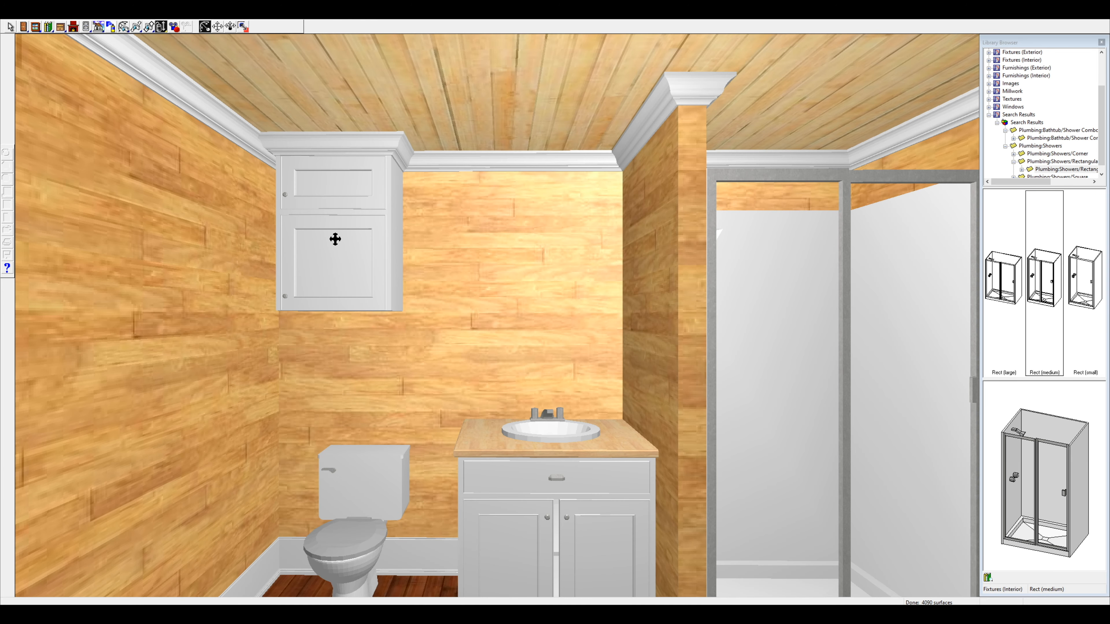
Widen the wall cabinet above the toilet toward the sink.
{"action": "right_click", "coordinate": [334, 240]}
{"action": "left_click", "coordinate": [364, 240]}
{"action": "left_click_drag", "start_coordinate": [386, 229], "coordinate": [418, 229]}
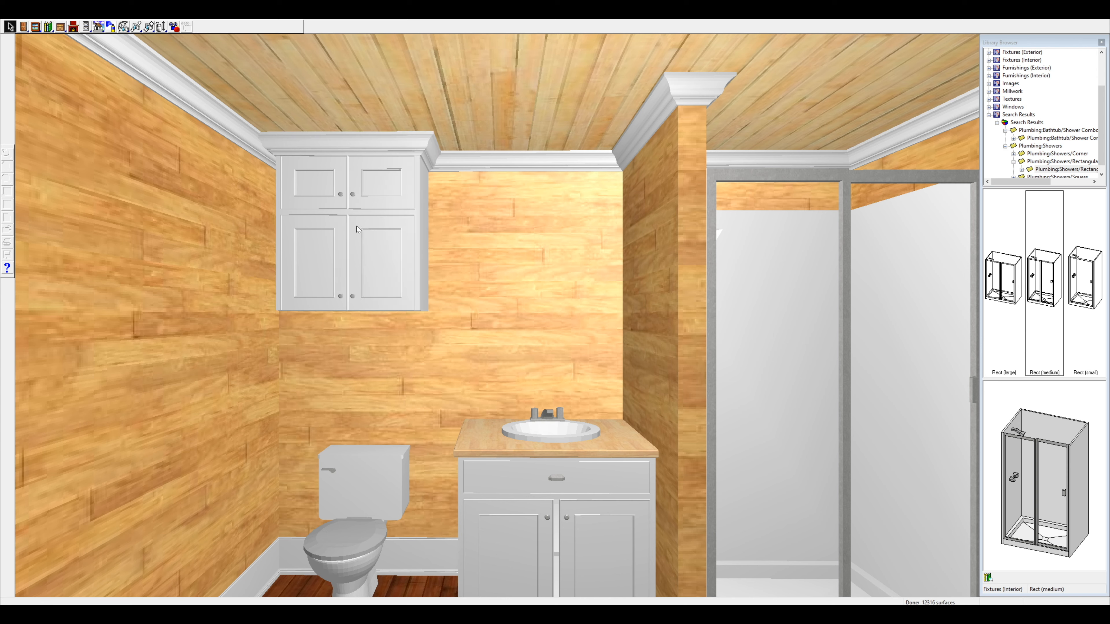
Search the library for "mirror" and place the Full Length Mirror on the wall above the sink.
{"action": "left_click", "coordinate": [988, 577]}
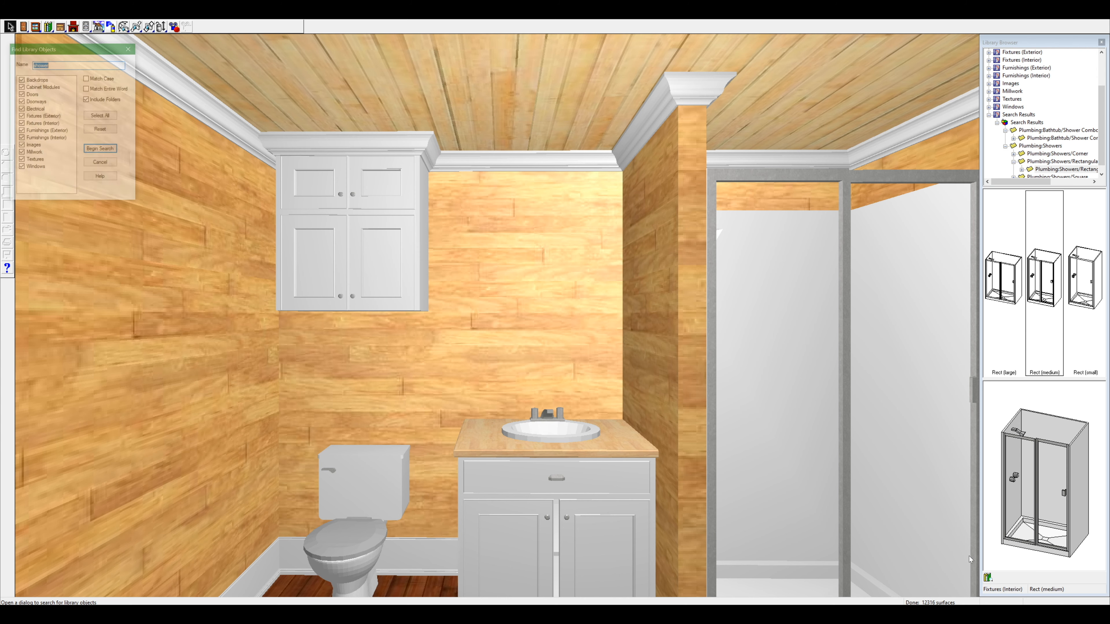
{"action": "type", "text": "mirror"}
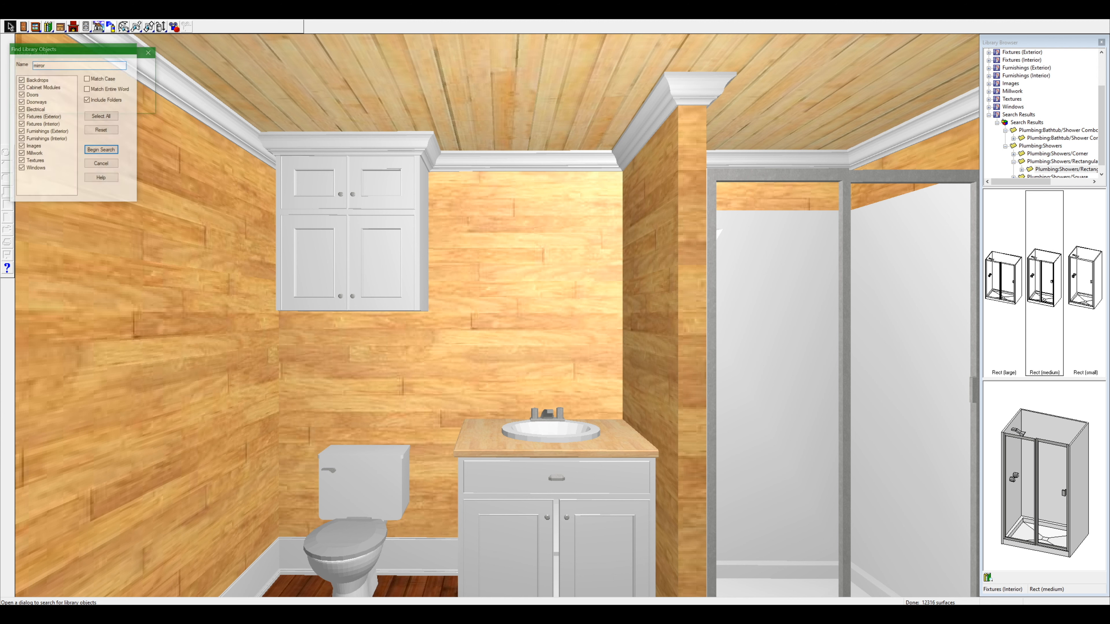
{"action": "key", "text": "Return"}
{"action": "double_click", "coordinate": [1024, 292]}
{"action": "left_click", "coordinate": [1028, 293]}
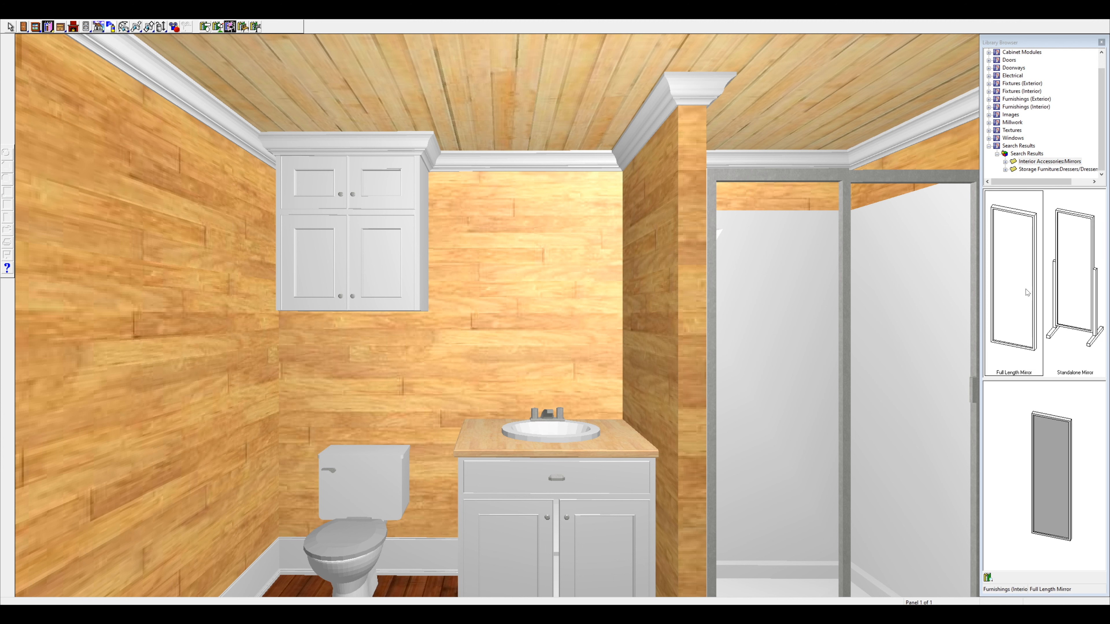
{"action": "left_click", "coordinate": [542, 283]}
Shorten the mirror to about 40 inches high, with its bottom edge about 44 inches above the floor.
{"action": "right_click", "coordinate": [544, 287]}
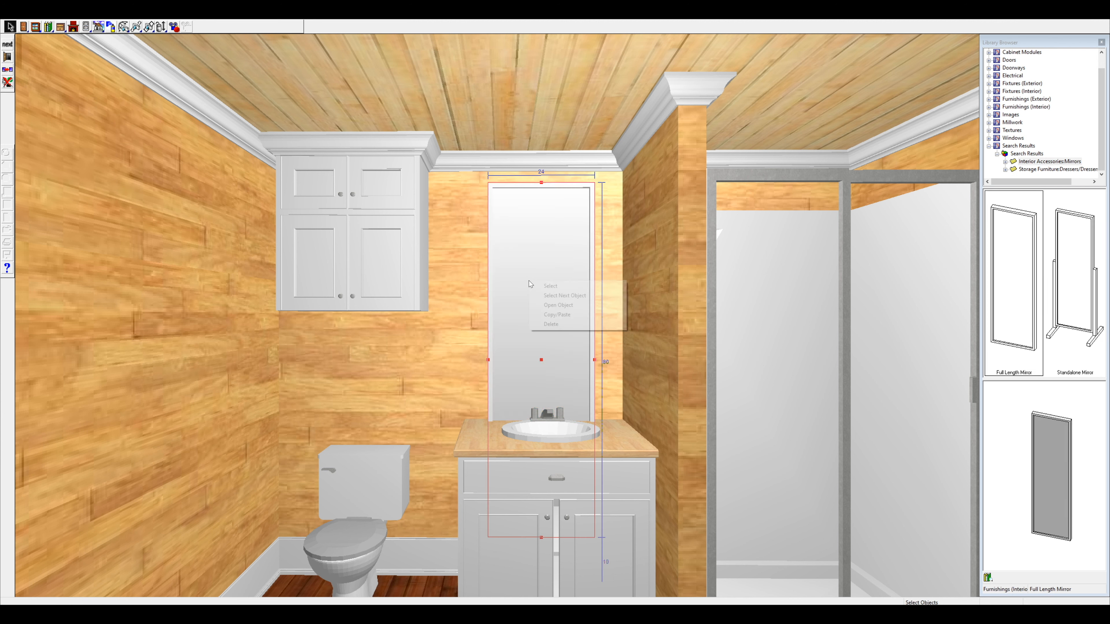
{"action": "left_click", "coordinate": [550, 287]}
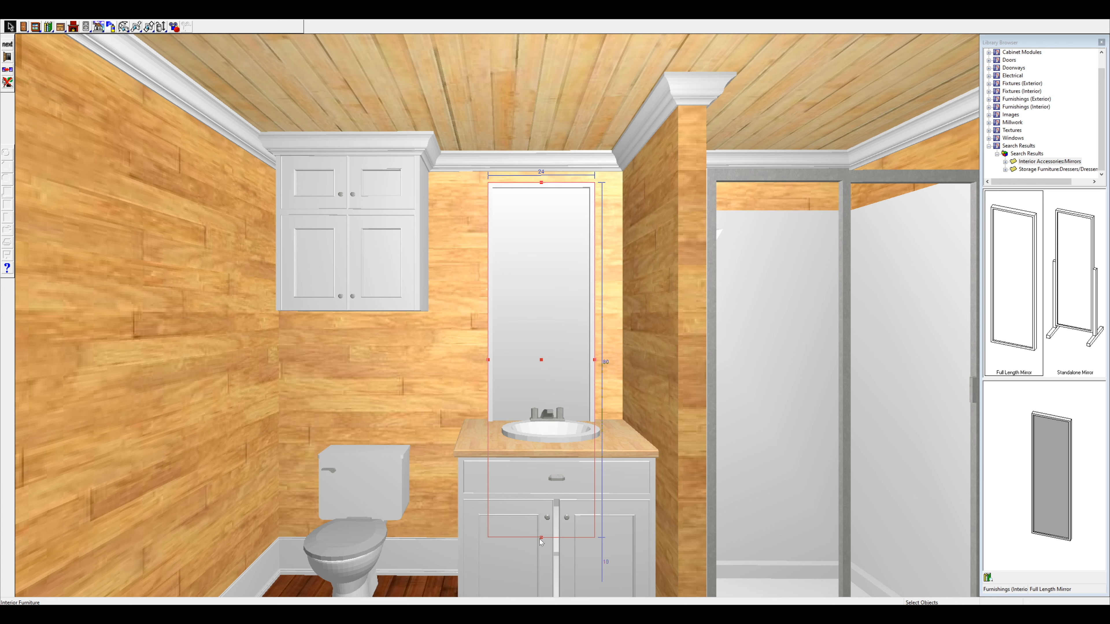
{"action": "left_click_drag", "start_coordinate": [542, 539], "coordinate": [548, 386]}
{"action": "right_click", "coordinate": [543, 234]}
{"action": "left_click", "coordinate": [551, 241]}
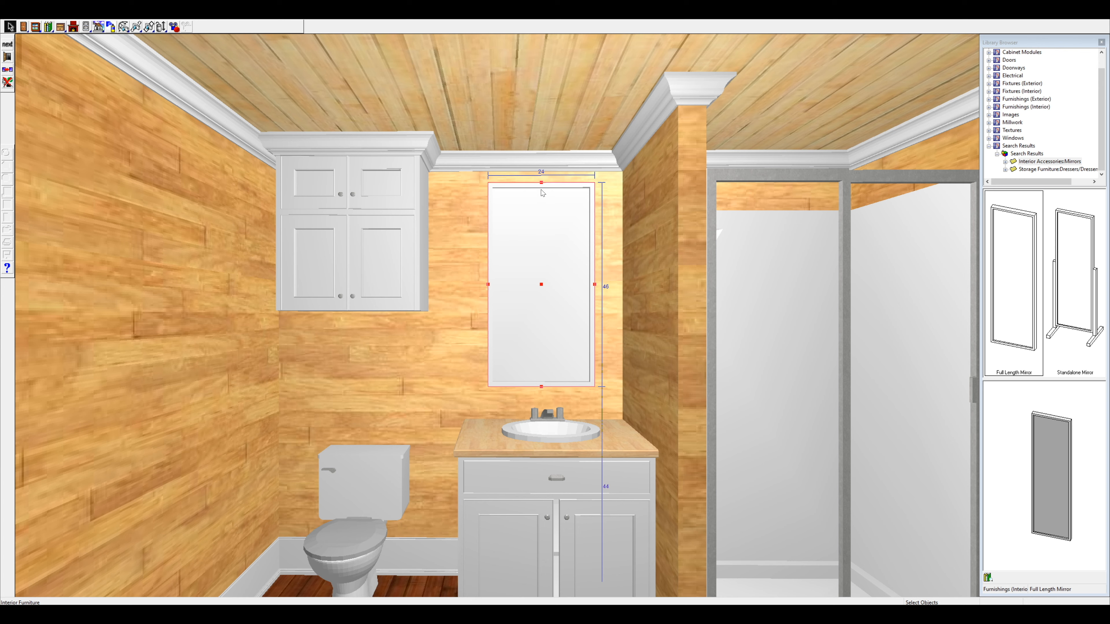
{"action": "left_click_drag", "start_coordinate": [541, 183], "coordinate": [544, 210]}
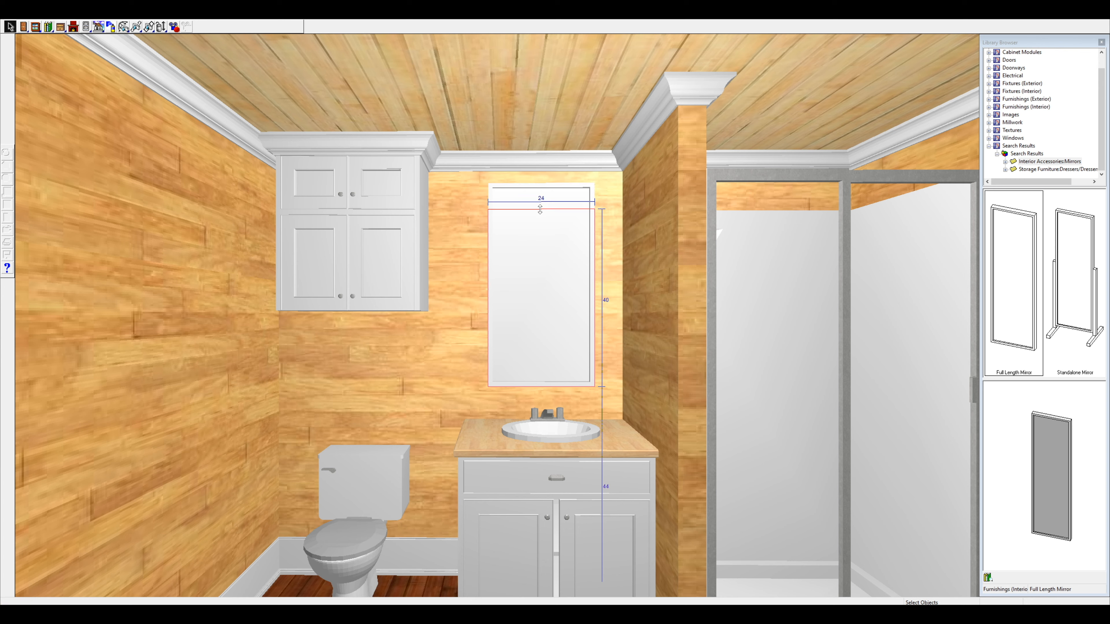
Widen the mirror on both sides so it reaches the stub wall and spans the sink cabinet.
{"action": "right_click", "coordinate": [553, 289]}
{"action": "left_click", "coordinate": [562, 302]}
{"action": "left_click_drag", "start_coordinate": [594, 297], "coordinate": [637, 297]}
{"action": "right_click", "coordinate": [522, 286]}
{"action": "left_click", "coordinate": [535, 291]}
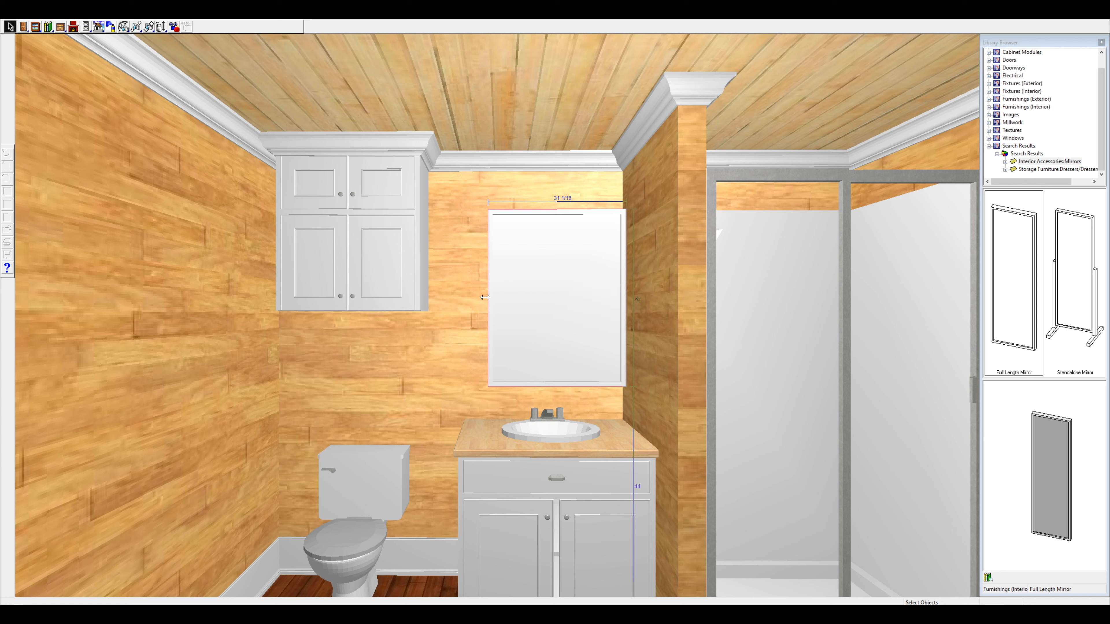
{"action": "left_click_drag", "start_coordinate": [485, 297], "coordinate": [464, 299]}
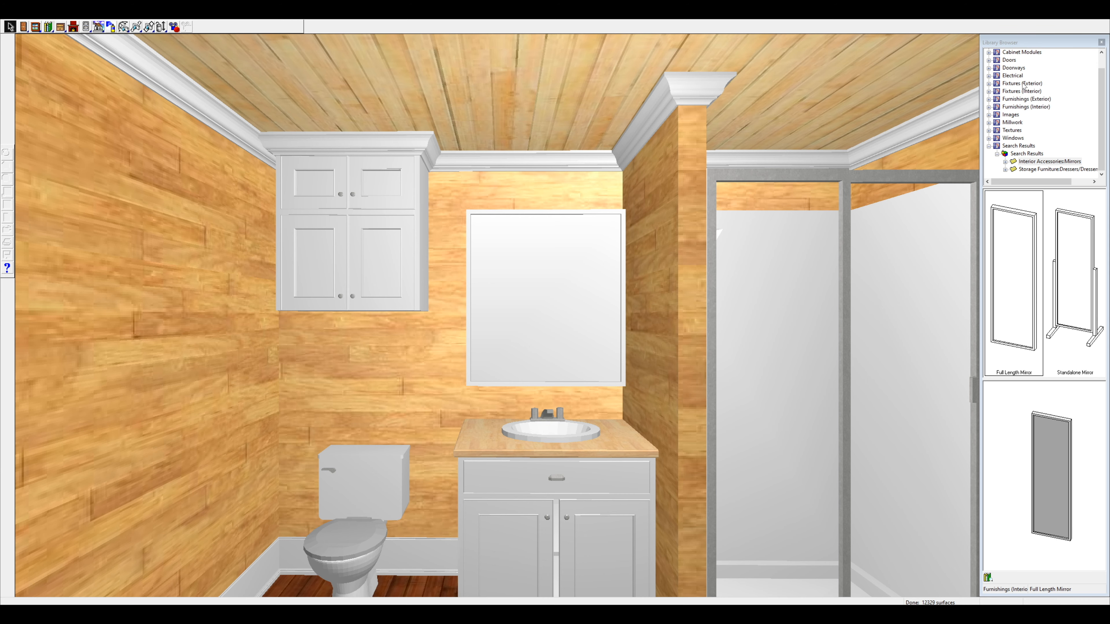
Return to the floor plan and widen the wall cabinet above the toilet to about 3'6, reaching the sink cabinet.
{"action": "left_click", "coordinate": [1103, 13]}
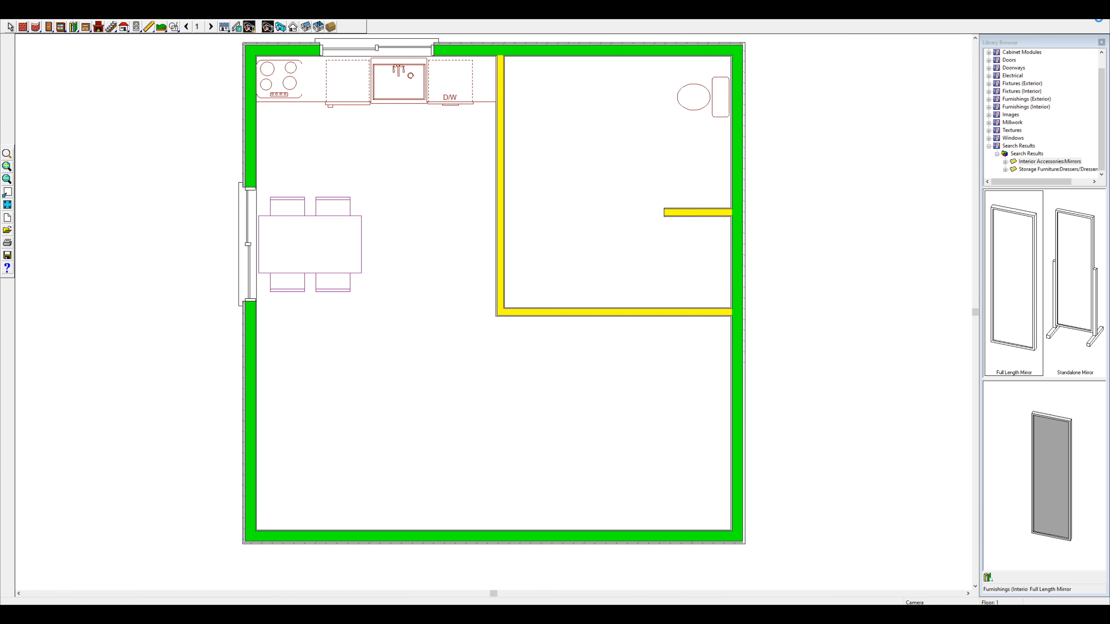
{"action": "right_click", "coordinate": [719, 97]}
{"action": "left_click", "coordinate": [731, 105]}
{"action": "left_click_drag", "start_coordinate": [720, 95], "coordinate": [722, 137]}
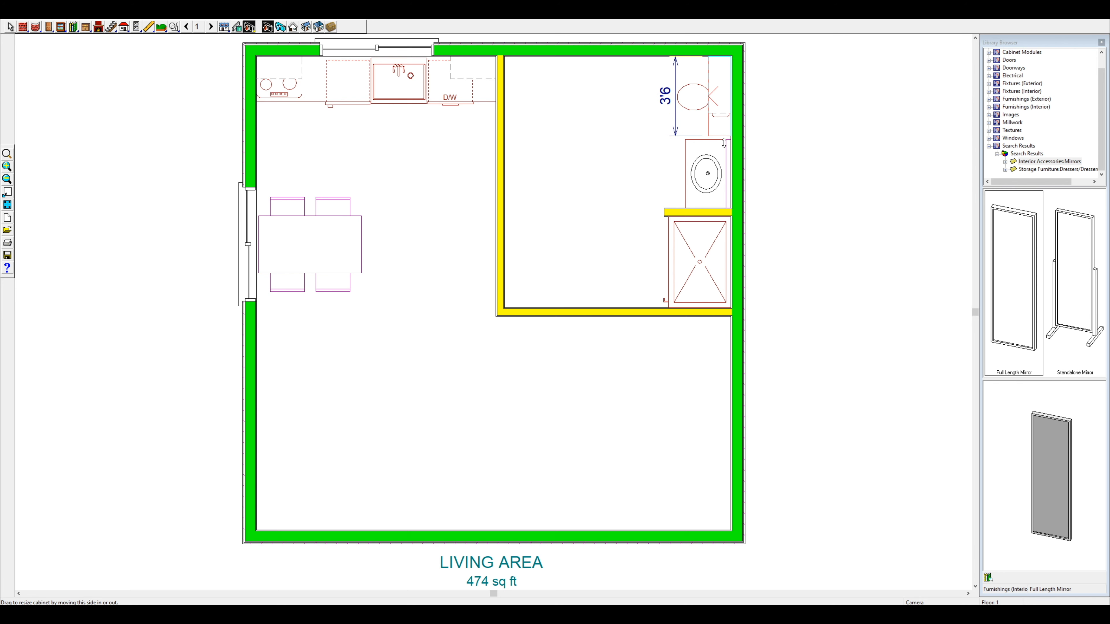
{"action": "left_click_drag", "start_coordinate": [725, 144], "coordinate": [725, 144]}
Review the bathroom's cabinets, mirror and shower in a new 3D camera view from several angles, and return to the floor plan.
{"action": "left_click", "coordinate": [538, 146]}
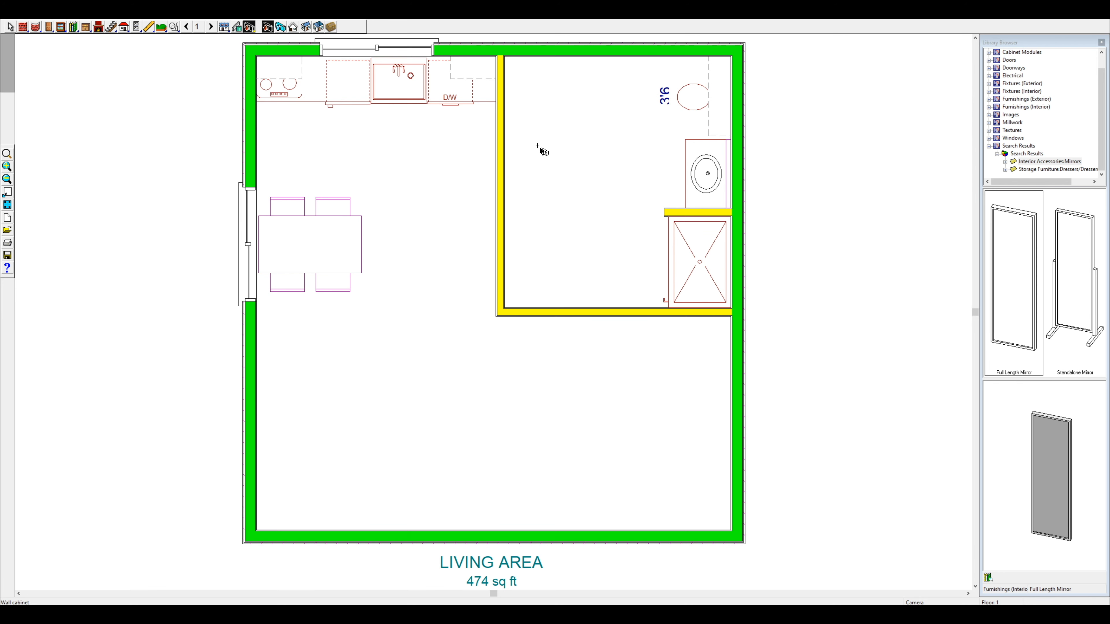
{"action": "left_click_drag", "start_coordinate": [538, 146], "coordinate": [592, 140]}
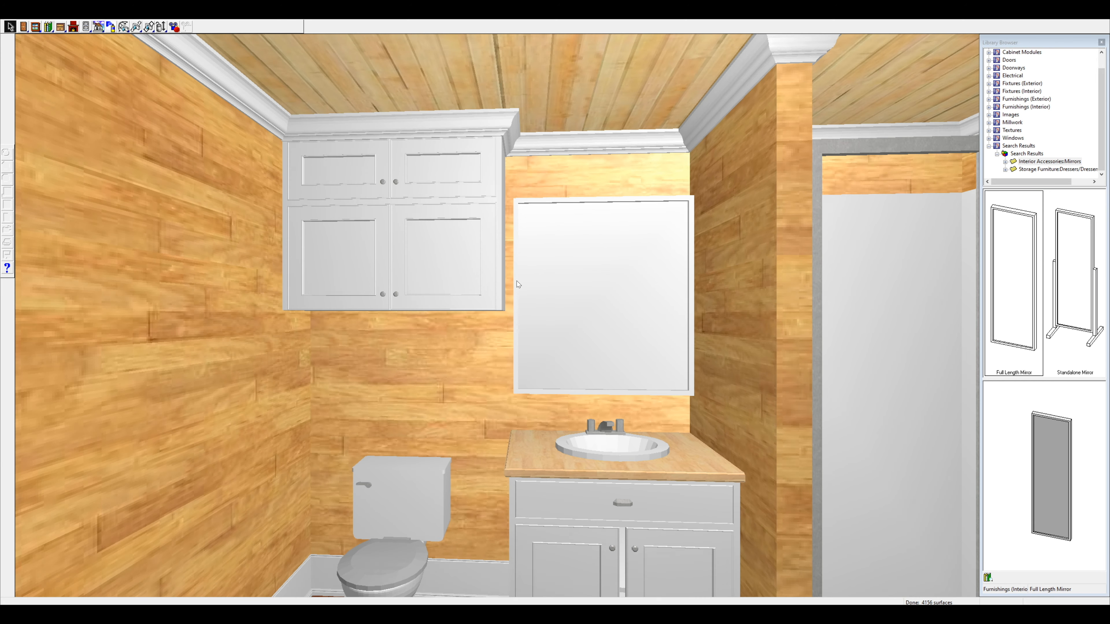
{"action": "left_click_drag", "start_coordinate": [516, 281], "coordinate": [555, 342]}
{"action": "left_click", "coordinate": [162, 27]}
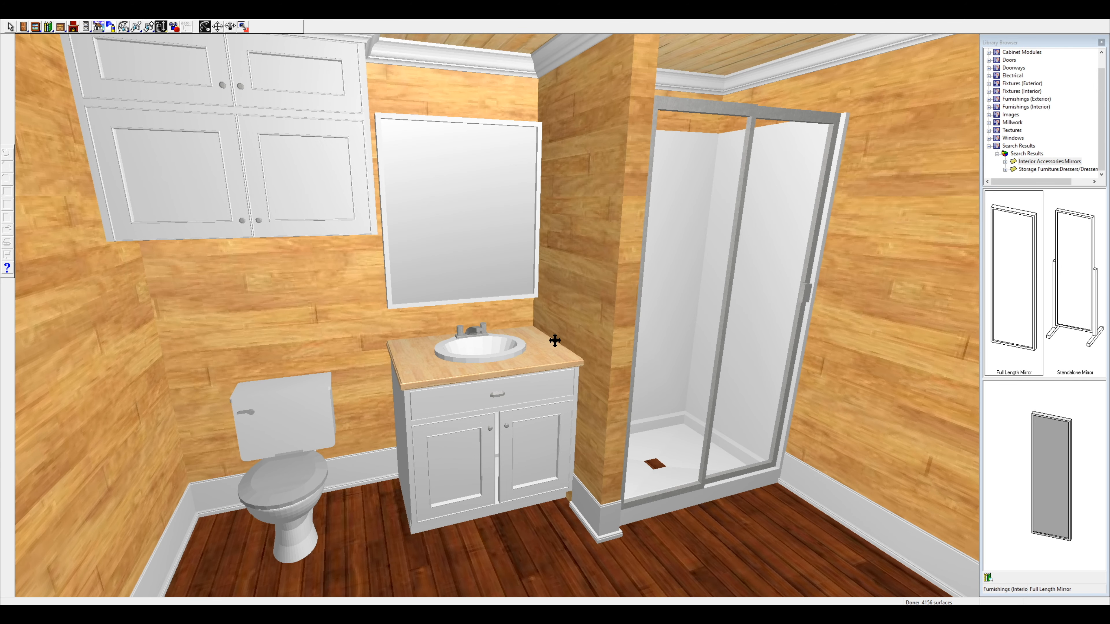
{"action": "left_click", "coordinate": [1106, 14]}
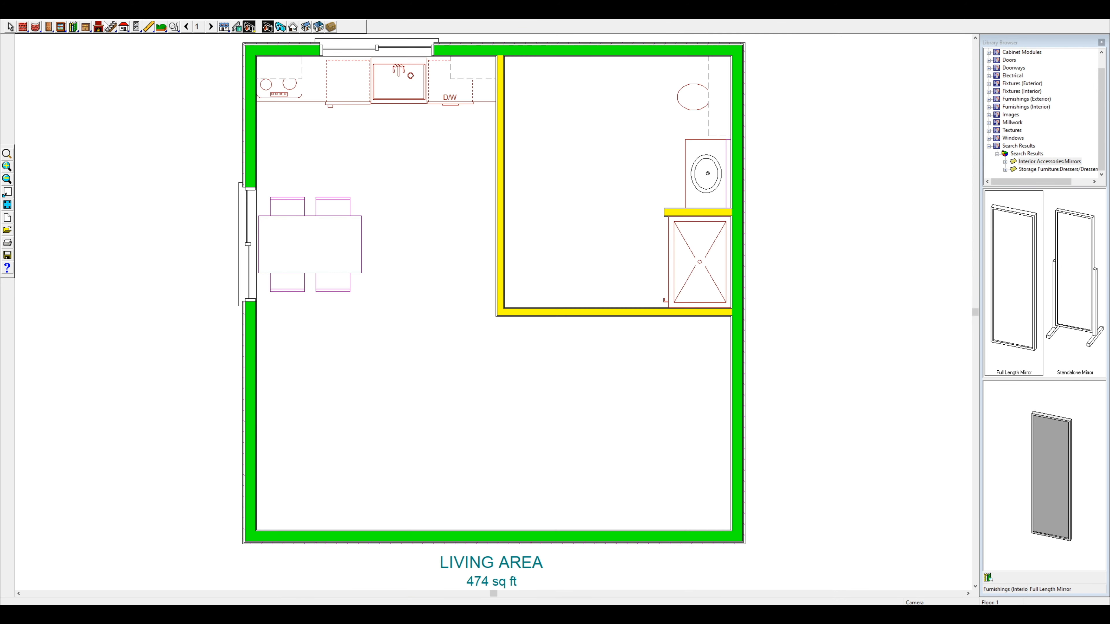
Place a door in the bathroom's lower interior wall and widen it to 3 feet.
{"action": "left_click", "coordinate": [50, 27]}
{"action": "left_click", "coordinate": [604, 312]}
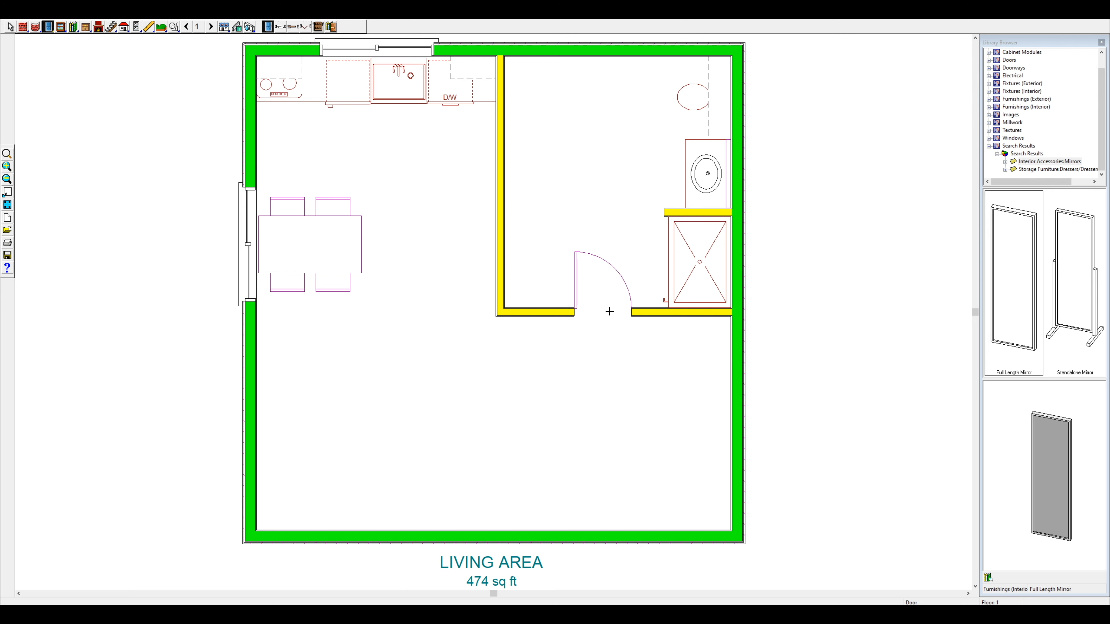
{"action": "right_click", "coordinate": [610, 311]}
{"action": "left_click", "coordinate": [624, 317]}
{"action": "left_click_drag", "start_coordinate": [631, 312], "coordinate": [618, 312]}
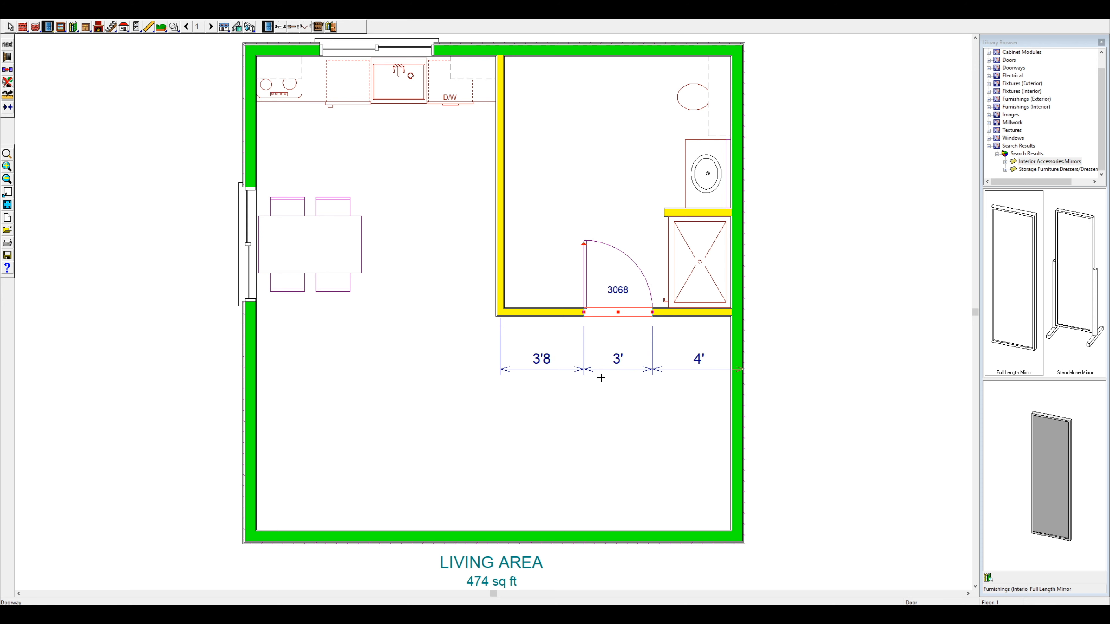
Search the library for "dryer" and place the electric dryer in the bathroom's upper-left corner, backed against the kitchen partition.
{"action": "left_click", "coordinate": [988, 578]}
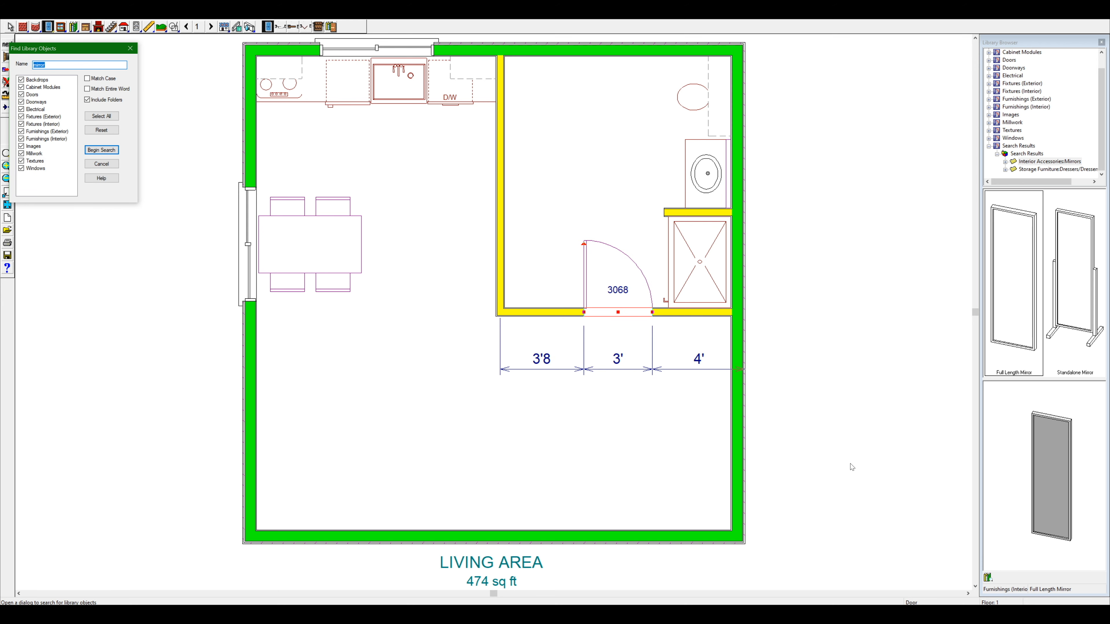
{"action": "type", "text": "dryer"}
{"action": "key", "text": "Return"}
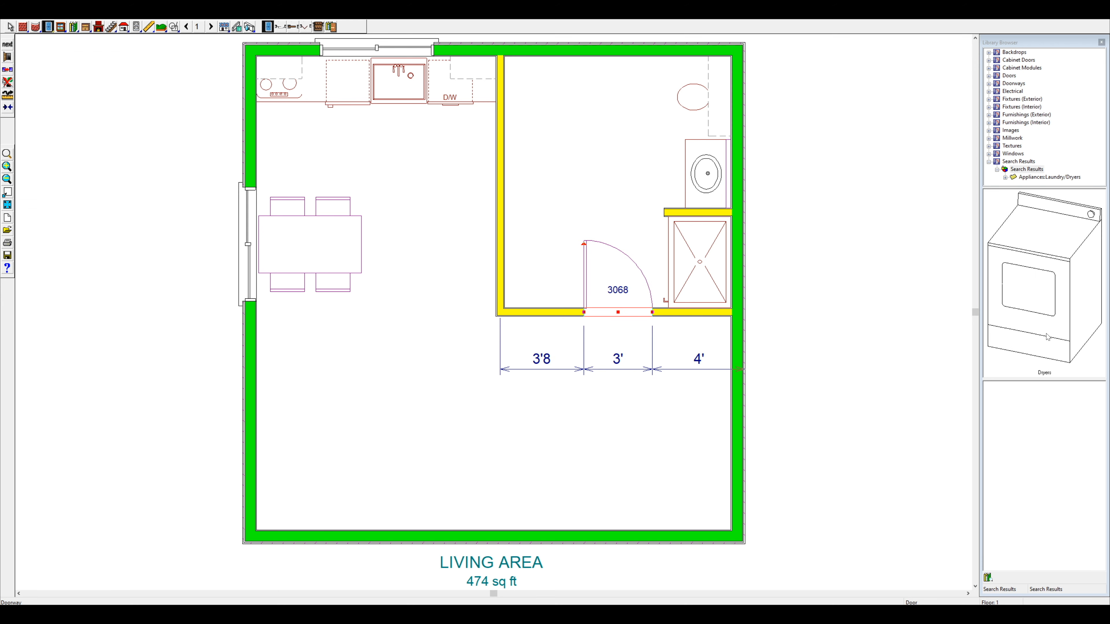
{"action": "double_click", "coordinate": [1048, 291]}
{"action": "left_click", "coordinate": [1010, 289]}
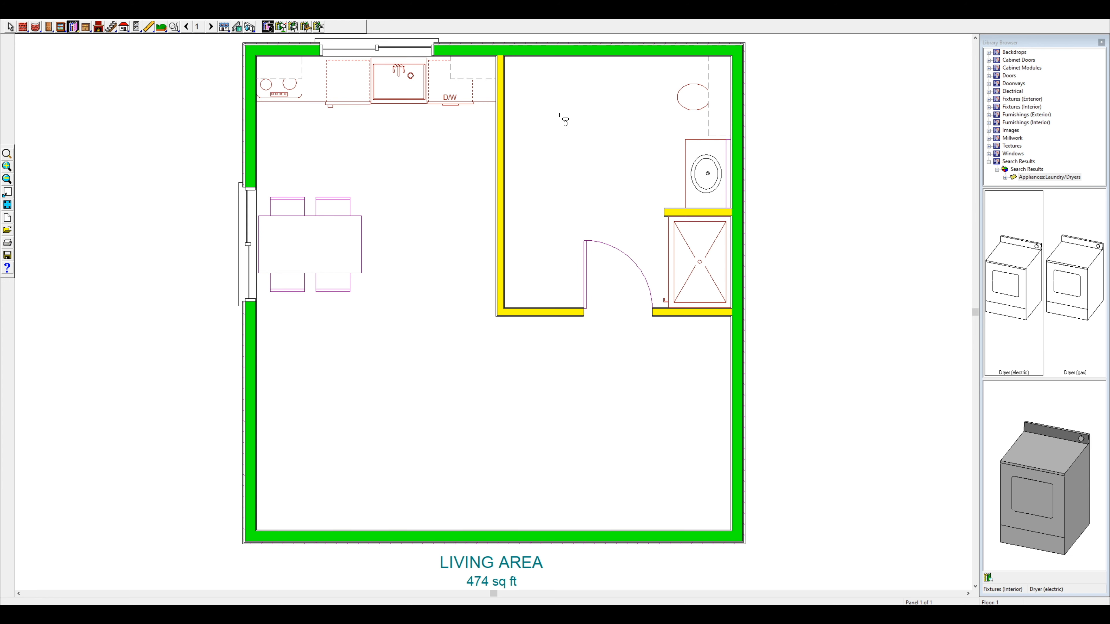
Search the library for "washer" and place the washer against the kitchen partition, directly below the dryer on the plan.
{"action": "left_click", "coordinate": [988, 578]}
{"action": "type", "text": "w"}
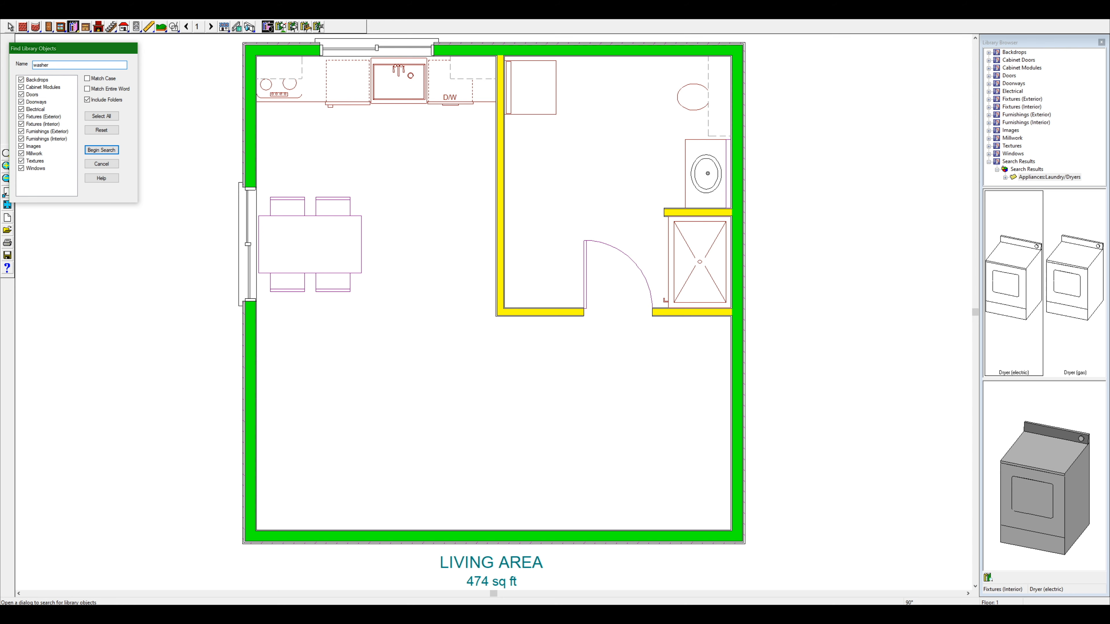
{"action": "type", "text": "asher"}
{"action": "key", "text": "Return"}
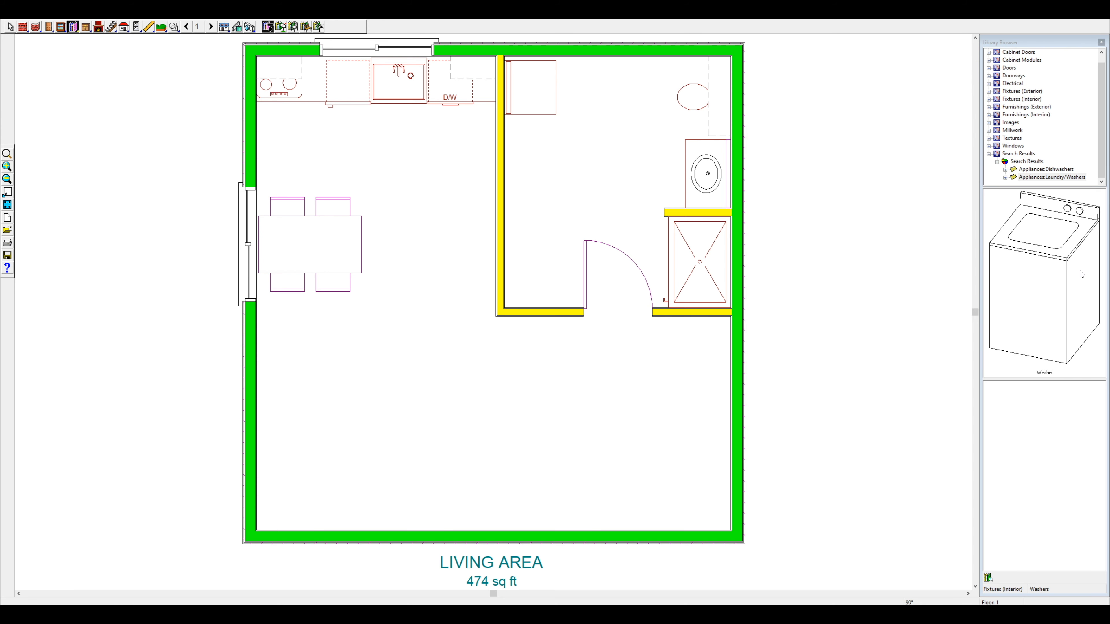
{"action": "left_click", "coordinate": [1081, 274]}
{"action": "left_click", "coordinate": [526, 151]}
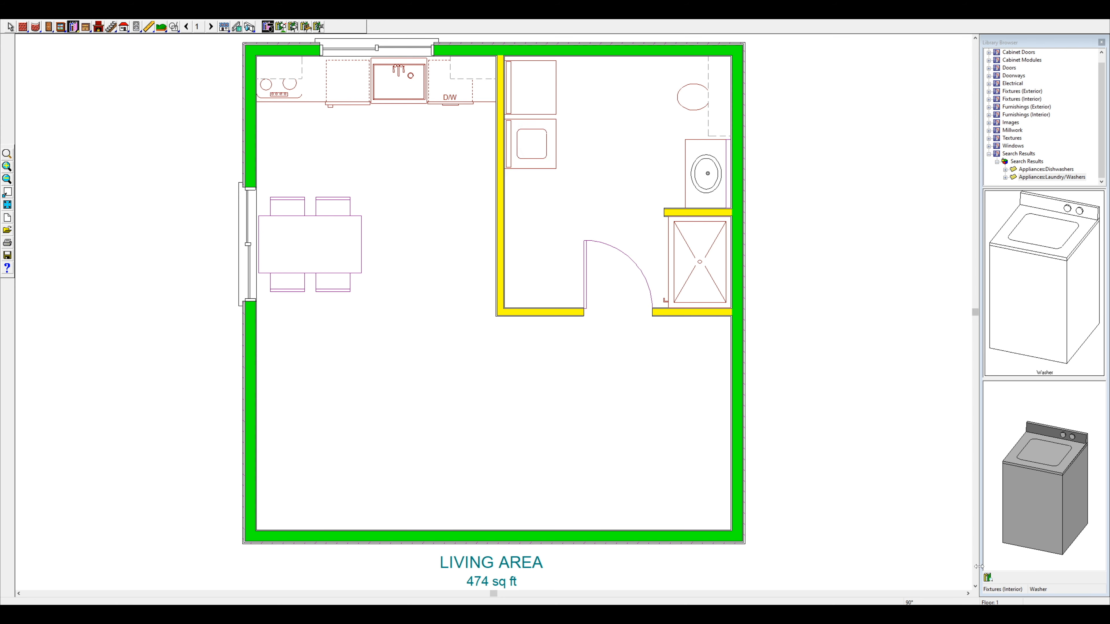
Search the library for "water" and place the 40 gal electric water heater against the partition, just below the washer.
{"action": "left_click", "coordinate": [989, 578]}
{"action": "type", "text": "water"}
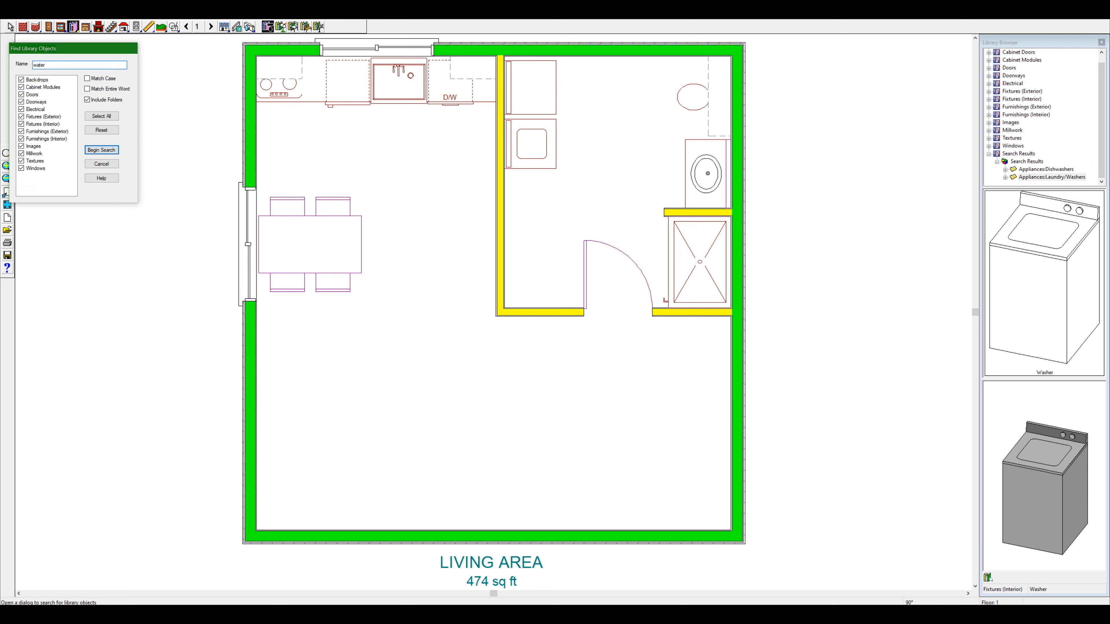
{"action": "key", "text": "Return"}
{"action": "double_click", "coordinate": [1018, 217]}
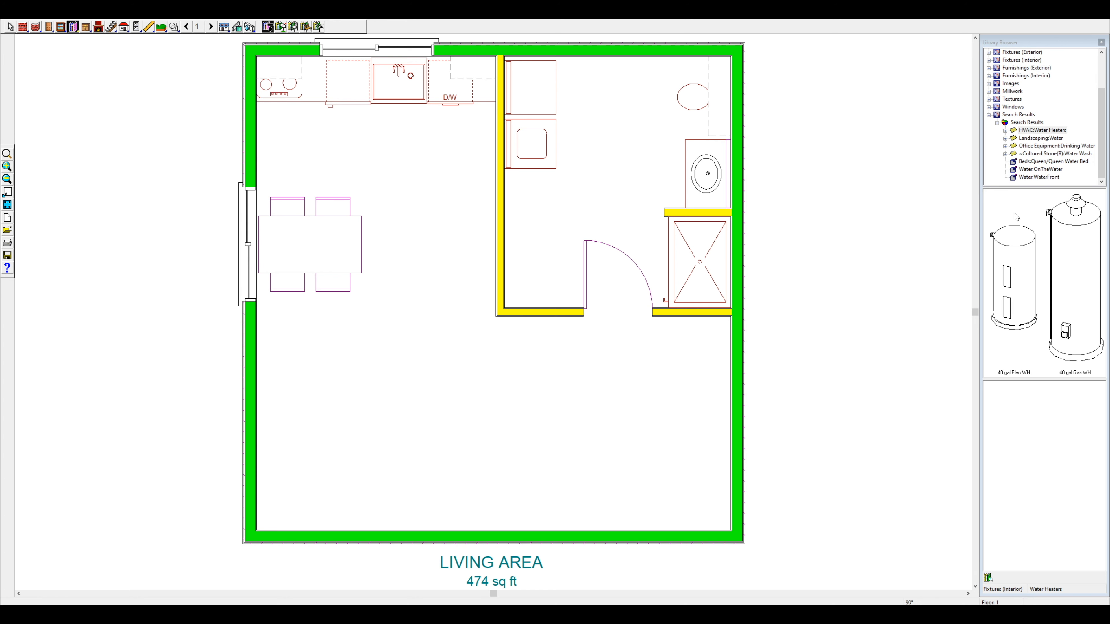
{"action": "left_click", "coordinate": [1015, 270]}
{"action": "left_click", "coordinate": [529, 204]}
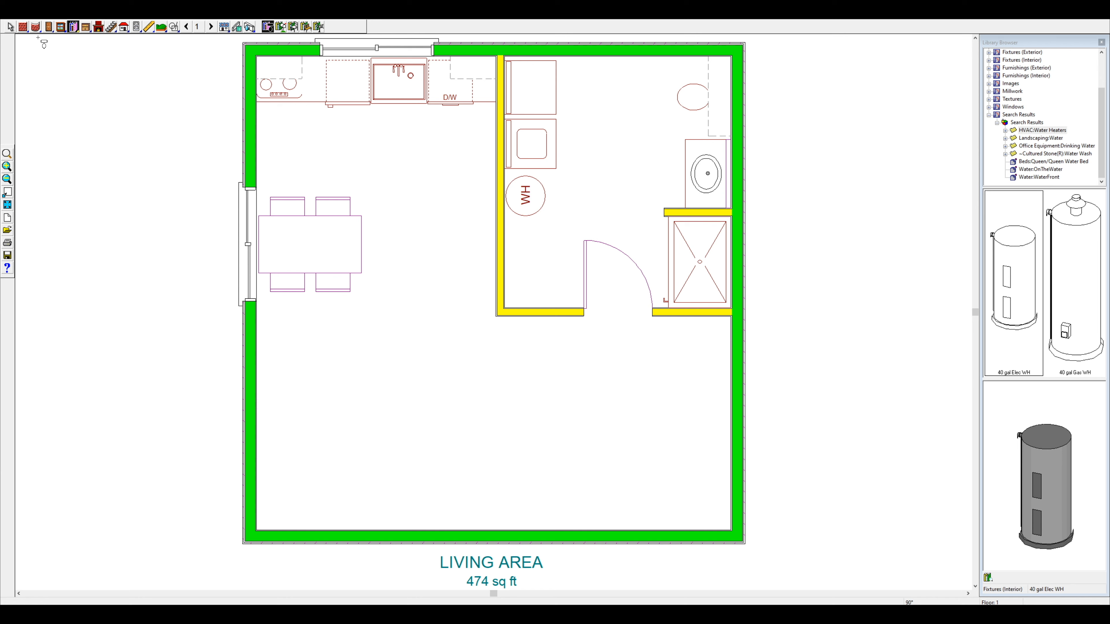
Break the bathroom's two interior walls below the water heater and beside the door, and delete the corner segments between the breaks.
{"action": "left_click", "coordinate": [24, 27]}
{"action": "left_click", "coordinate": [356, 28]}
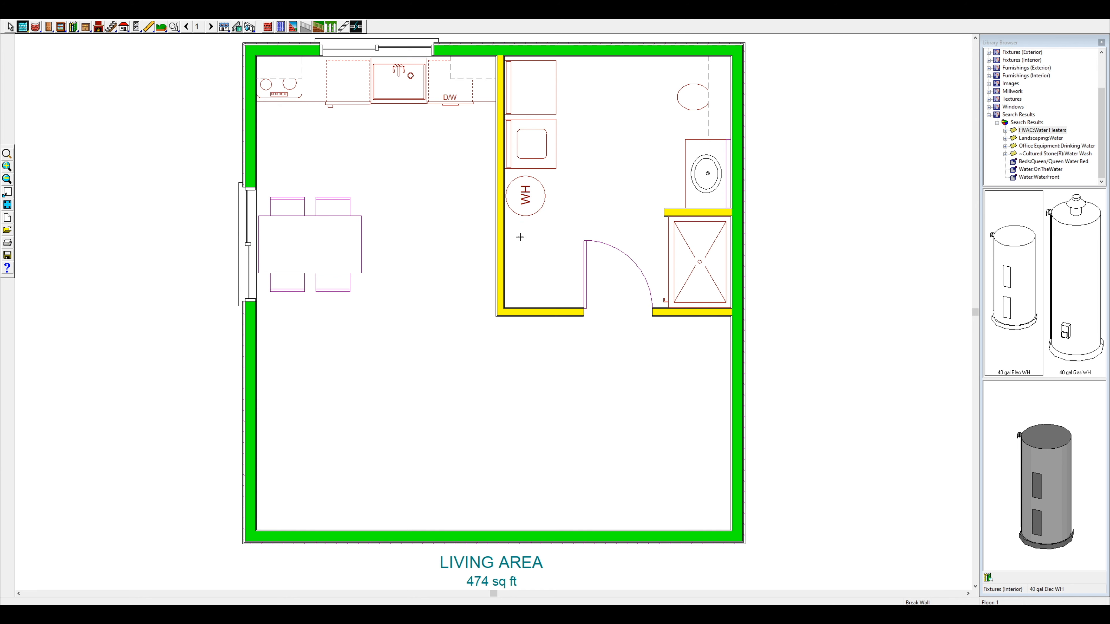
{"action": "left_click", "coordinate": [501, 233]}
{"action": "left_click", "coordinate": [563, 313]}
{"action": "right_click", "coordinate": [503, 275]}
{"action": "left_click", "coordinate": [527, 310]}
{"action": "right_click", "coordinate": [527, 312]}
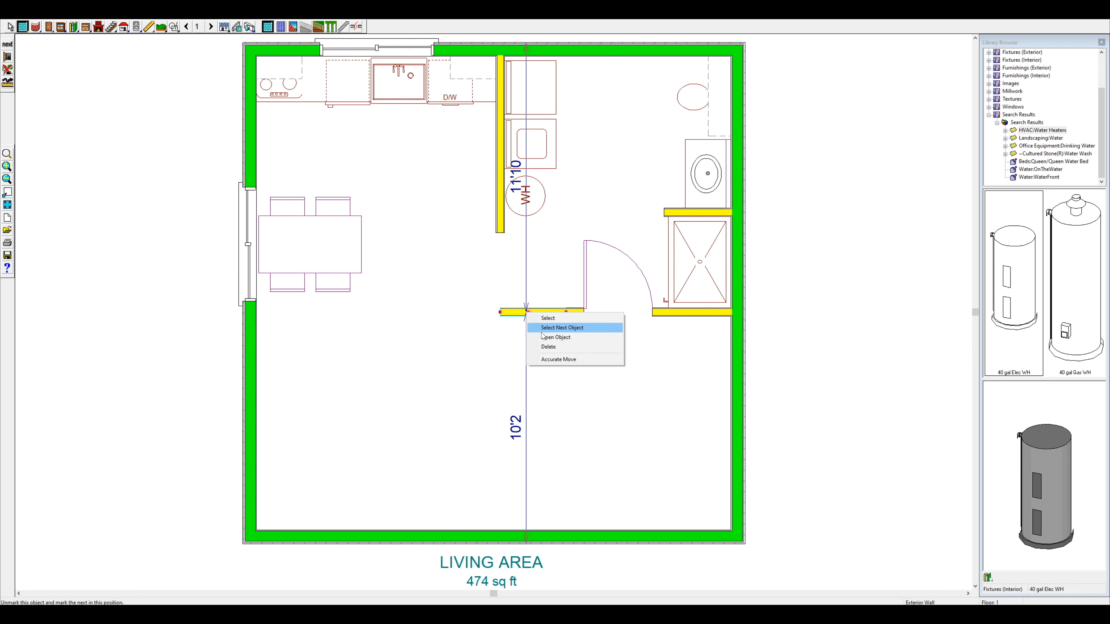
{"action": "left_click", "coordinate": [548, 347]}
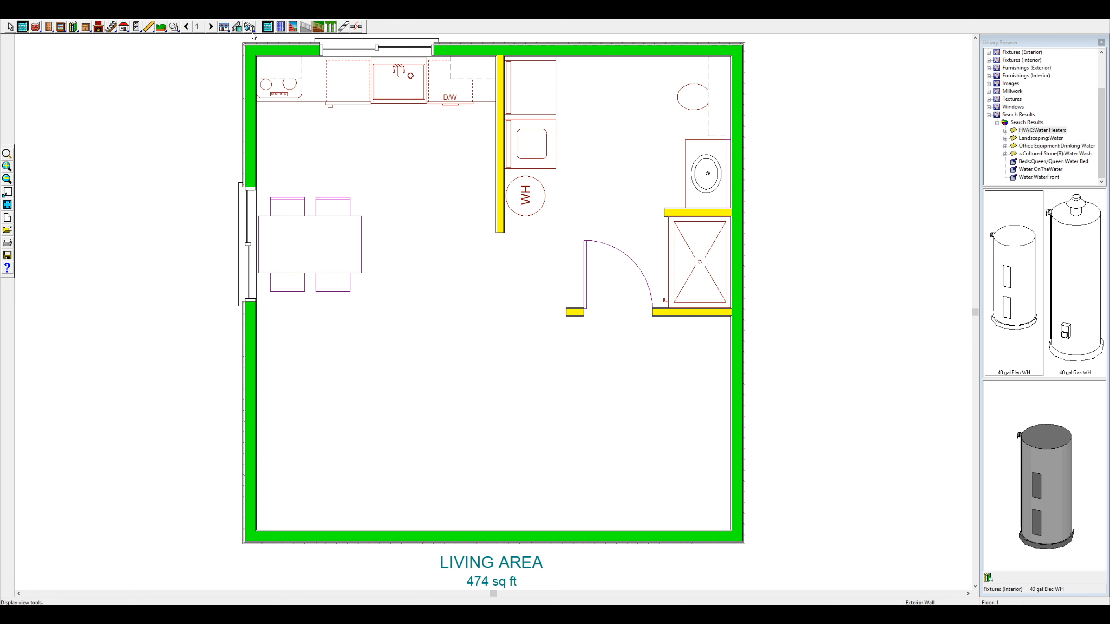
Draw stepped interior walls joining the door stub to the shortened kitchen partition, and reposition the water heater in front of the new horizontal wall.
{"action": "left_click", "coordinate": [280, 26]}
{"action": "mouse_move", "coordinate": [564, 314]}
{"action": "left_mouse_down"}
{"action": "mouse_move", "coordinate": [566, 237]}
{"action": "mouse_move", "coordinate": [498, 236]}
{"action": "left_mouse_up"}
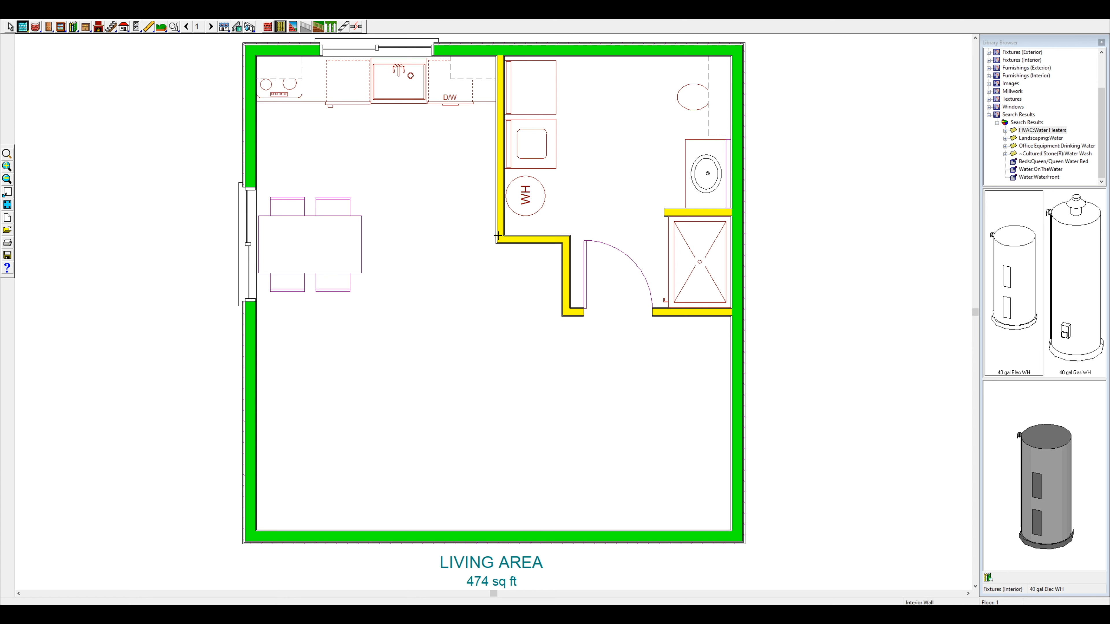
{"action": "left_click", "coordinate": [526, 195]}
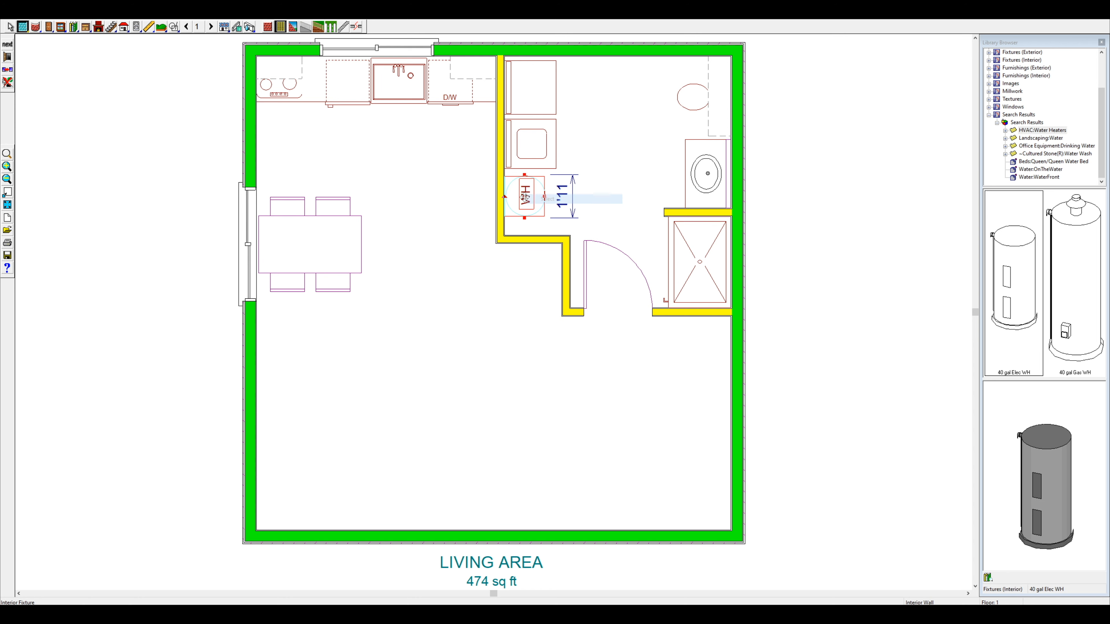
{"action": "left_click_drag", "start_coordinate": [505, 204], "coordinate": [531, 204]}
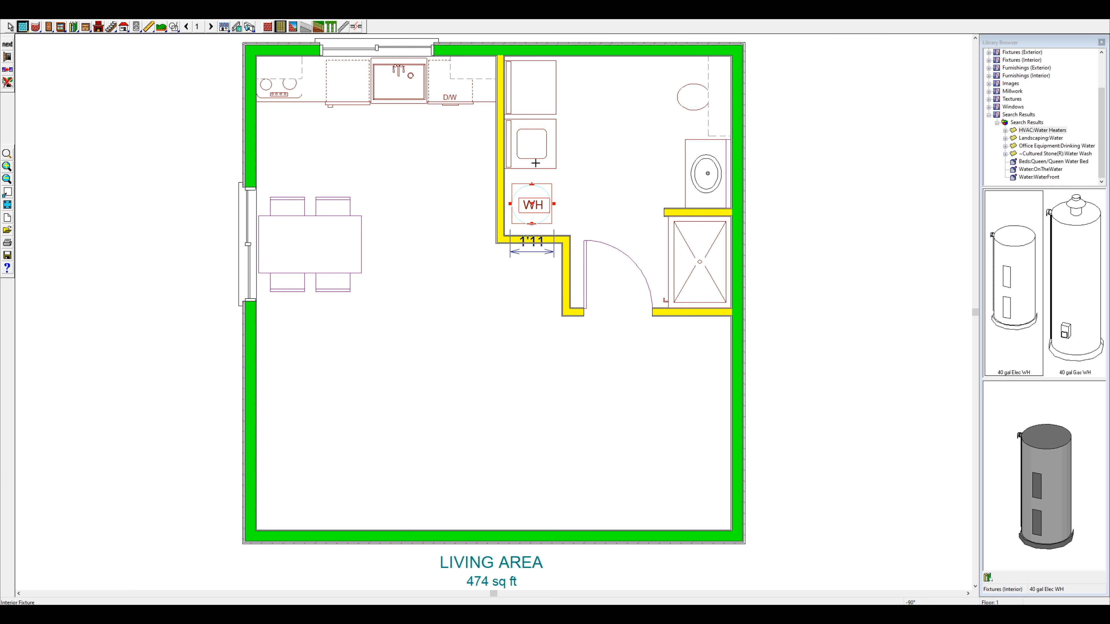
Copy the kitchen's sliding window to the bathroom's upper exterior wall between dryer and toilet, and set the copy's width to 30.
{"action": "right_click", "coordinate": [378, 50]}
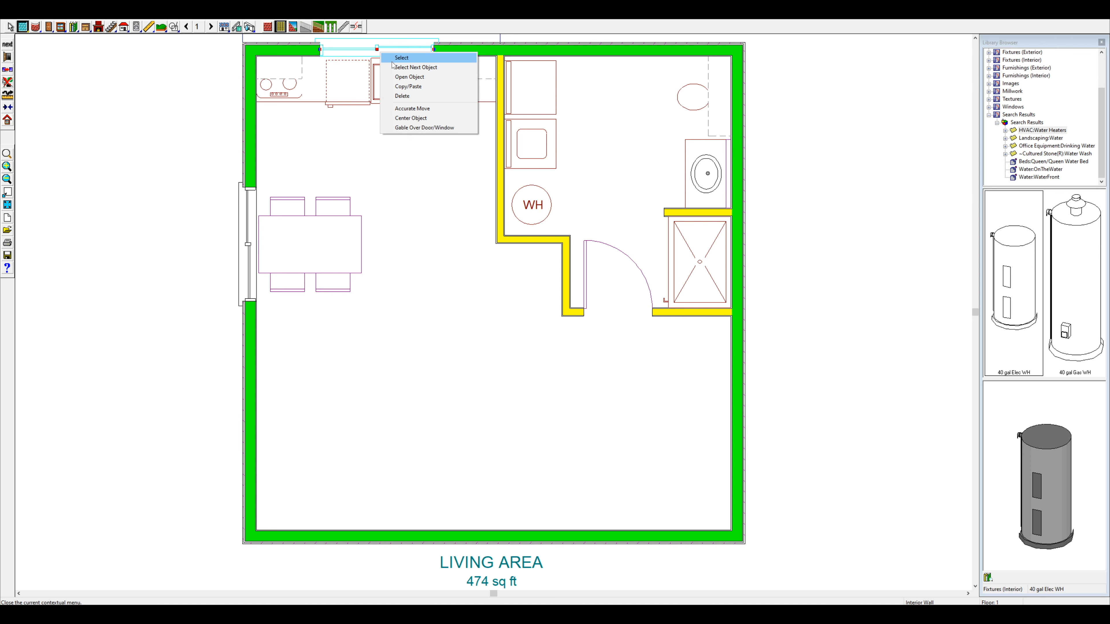
{"action": "left_click", "coordinate": [615, 50]}
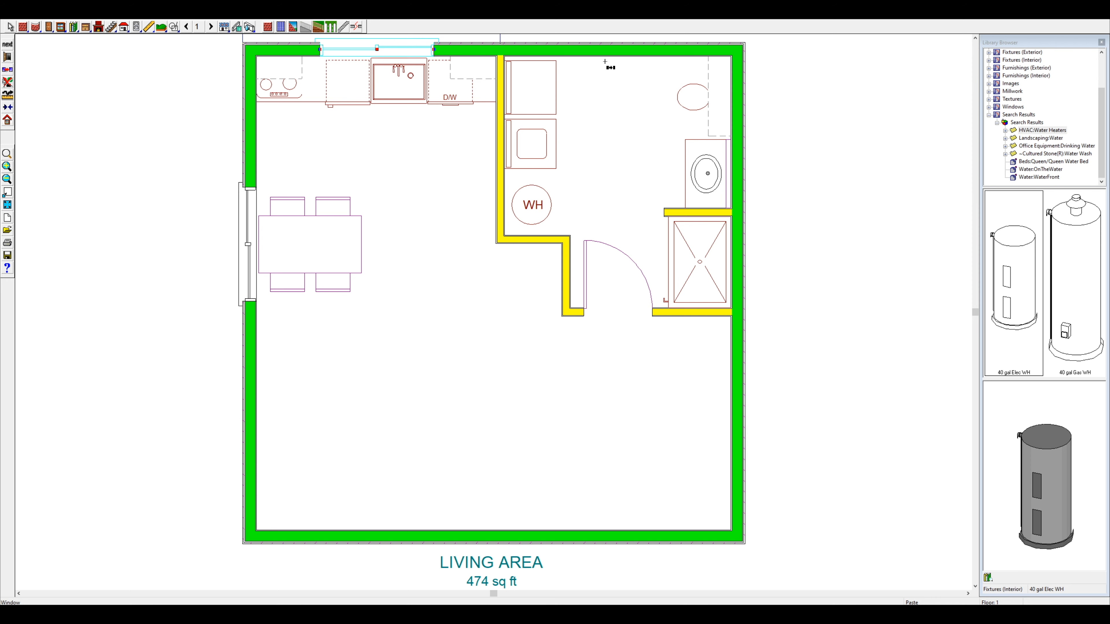
{"action": "right_click", "coordinate": [615, 50]}
{"action": "left_click", "coordinate": [644, 76]}
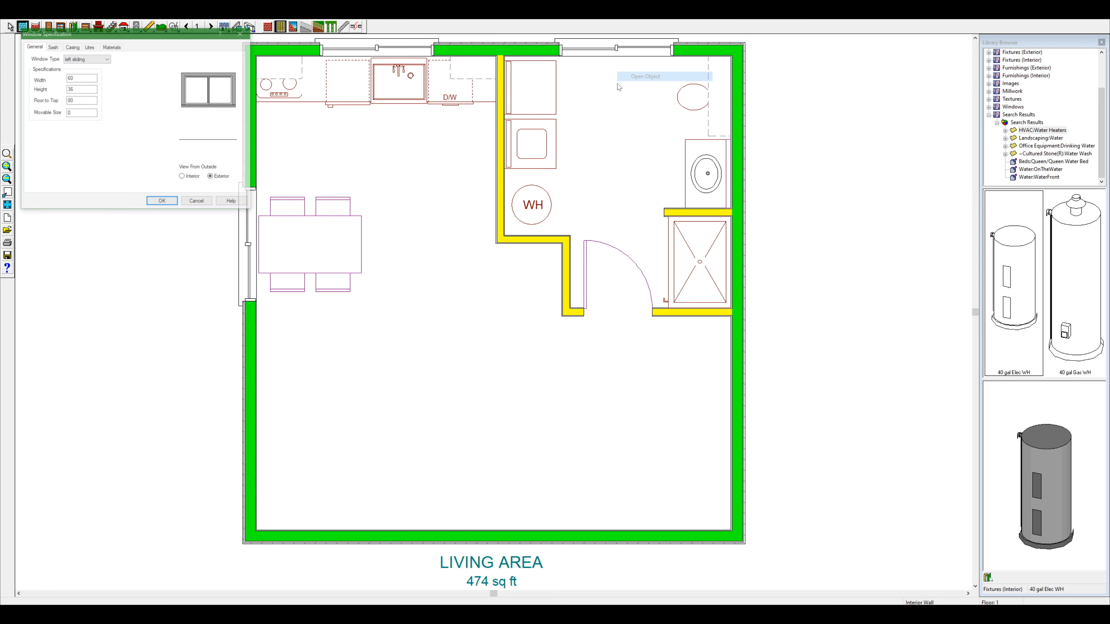
{"action": "mouse_move", "coordinate": [75, 79]}
{"action": "left_mouse_down"}
{"action": "mouse_move", "coordinate": [31, 85]}
{"action": "mouse_move", "coordinate": [67, 78]}
{"action": "left_mouse_up"}
{"action": "key", "text": "Delete"}
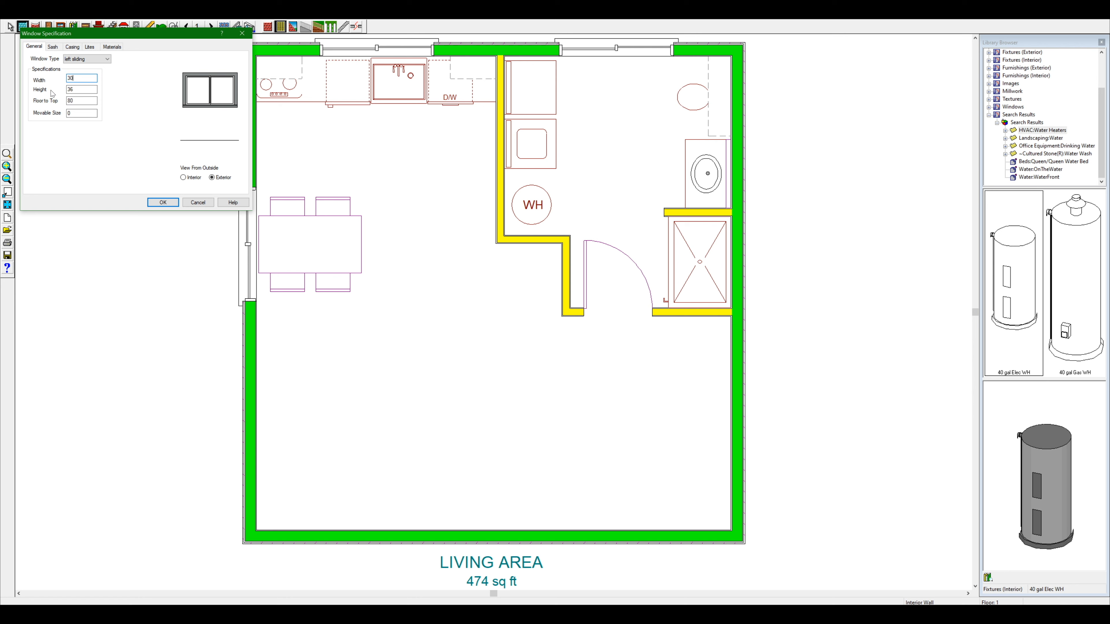
{"action": "left_click", "coordinate": [163, 202]}
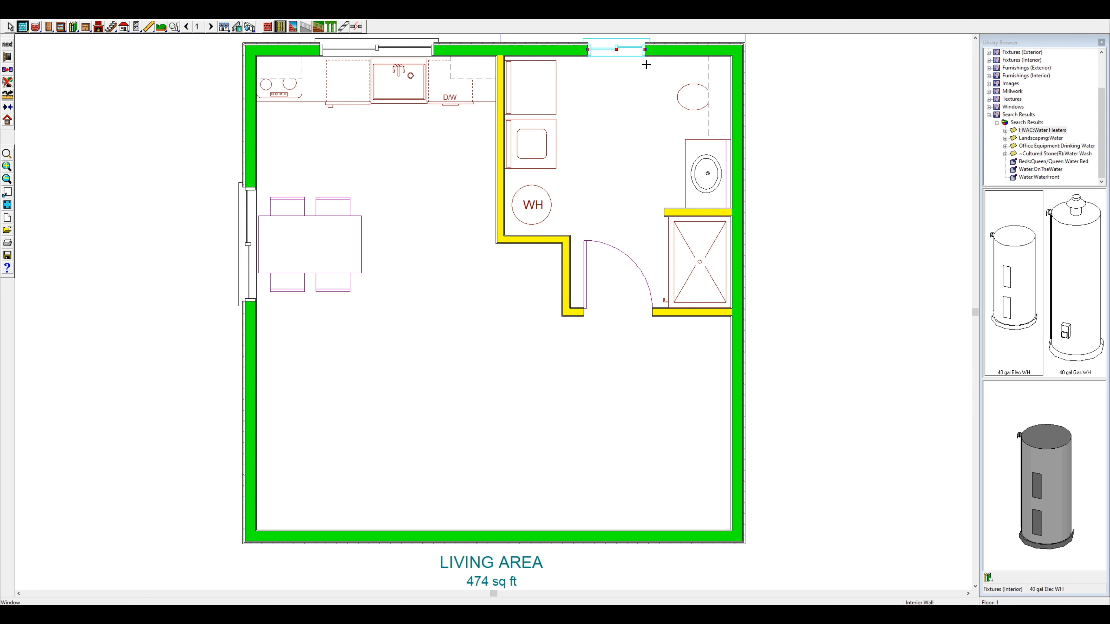
{"action": "key", "text": "Escape"}
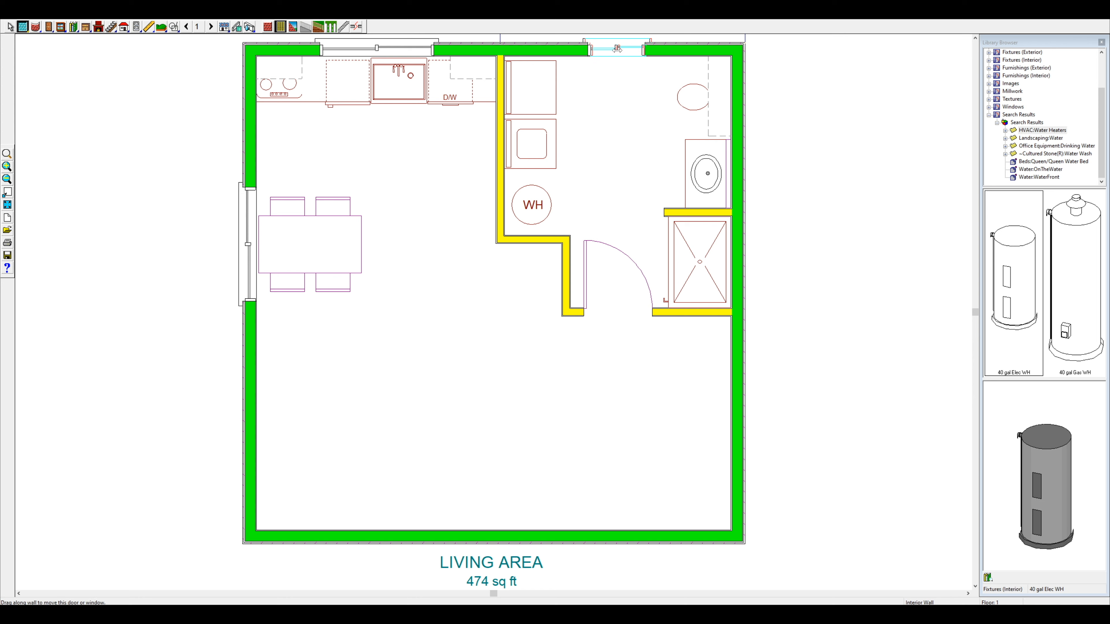
{"action": "left_click_drag", "start_coordinate": [614, 51], "coordinate": [614, 51]}
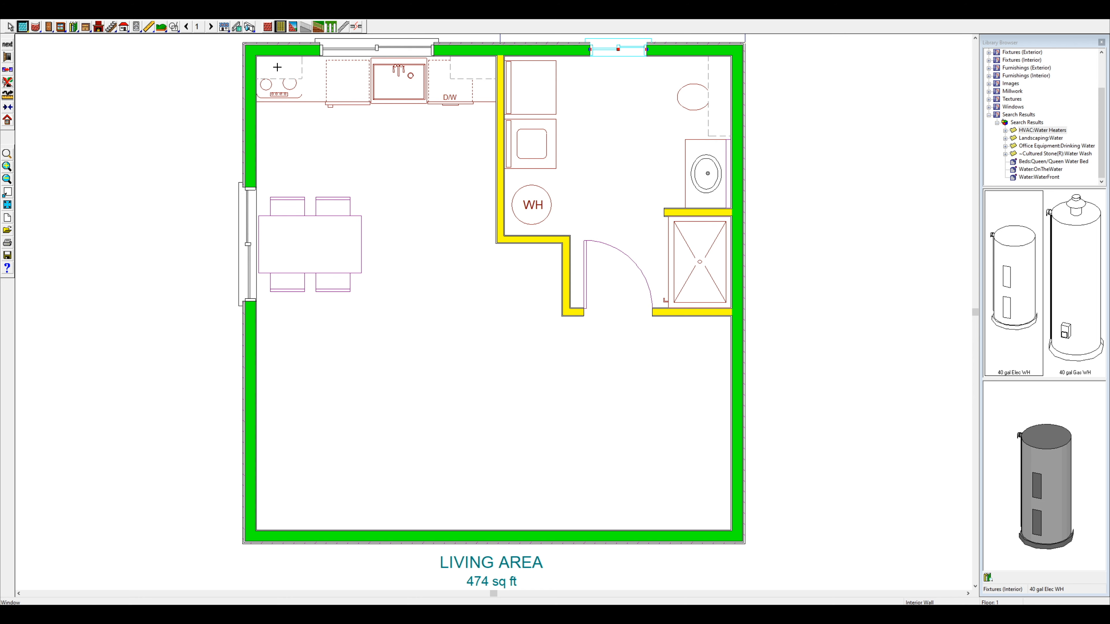
Examine the laundry appliances, water heater and new window in a 3D camera view of the bathroom, and return to the floor plan.
{"action": "left_click", "coordinate": [249, 29]}
{"action": "left_click_drag", "start_coordinate": [692, 184], "coordinate": [644, 161]}
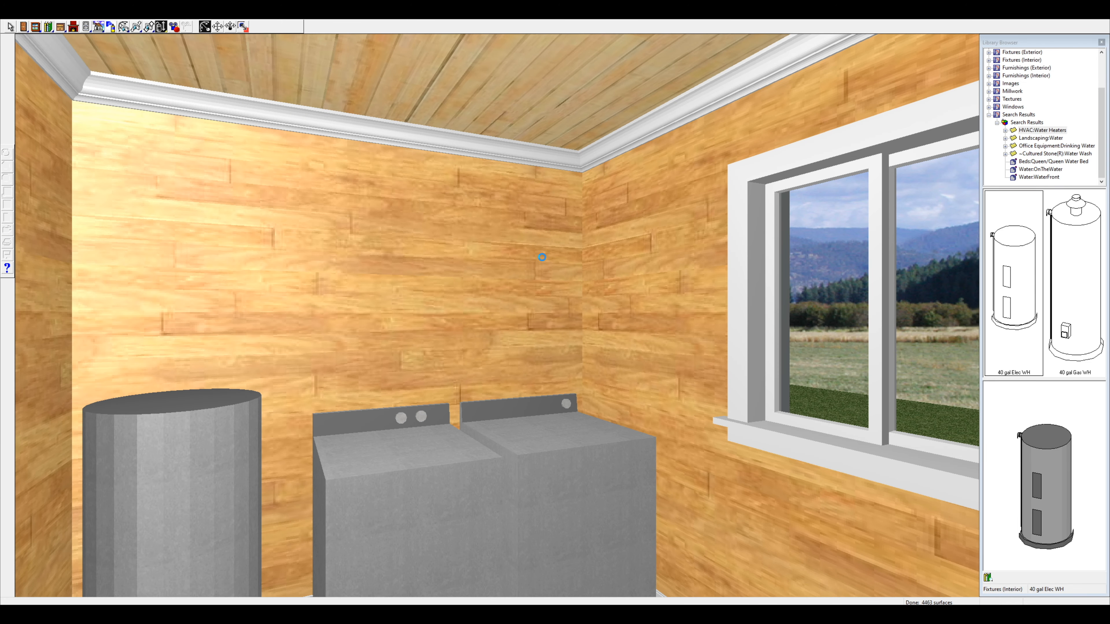
{"action": "left_click_drag", "start_coordinate": [550, 248], "coordinate": [653, 295]}
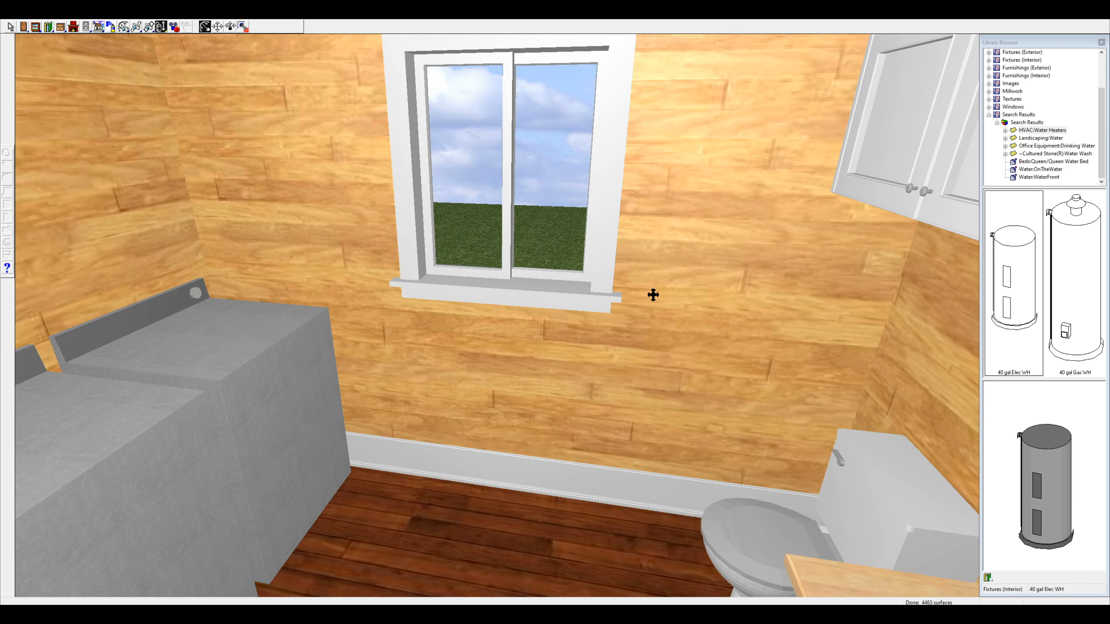
{"action": "left_click", "coordinate": [60, 26]}
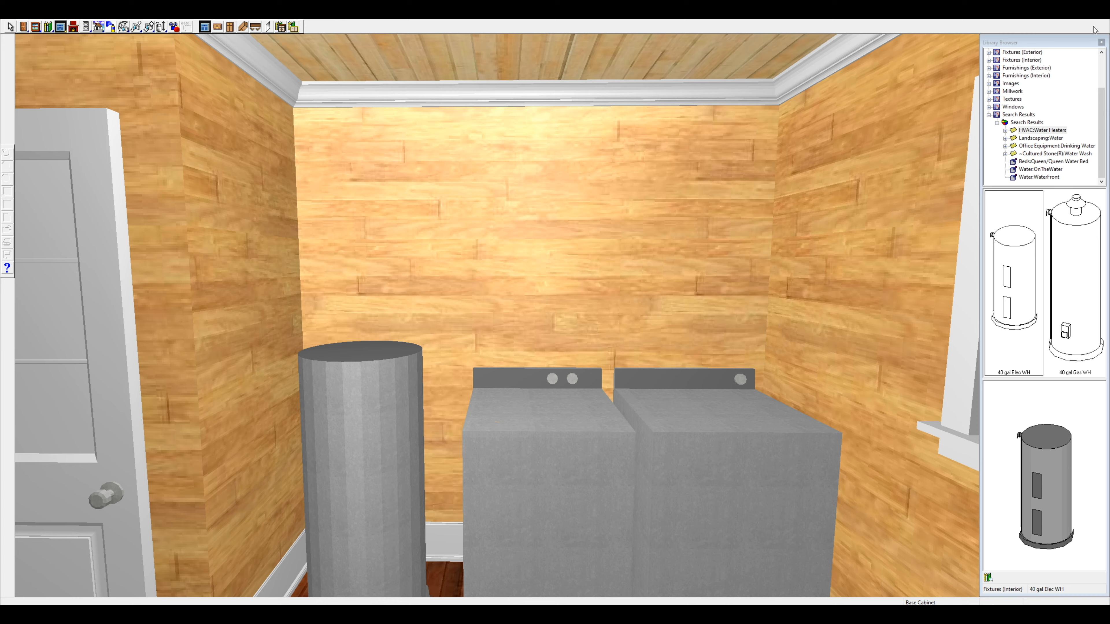
{"action": "left_click", "coordinate": [1095, 29]}
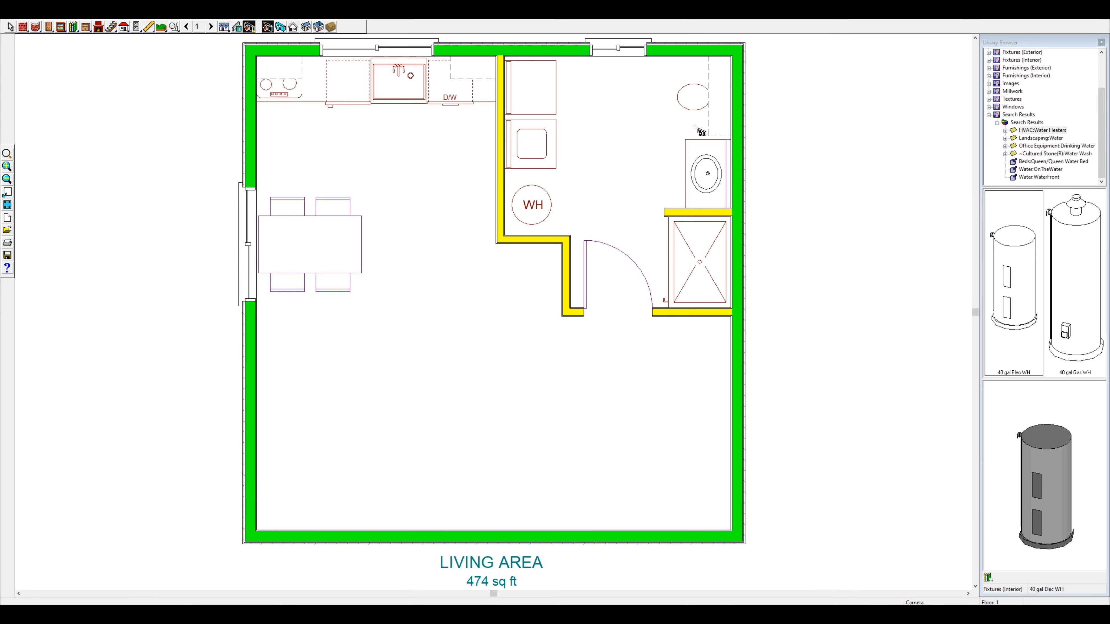
Copy the wall cabinet above the toilet to the wall above the dryer and washer, and make the original cabinet slightly shallower.
{"action": "right_click", "coordinate": [721, 86]}
{"action": "left_click", "coordinate": [752, 120]}
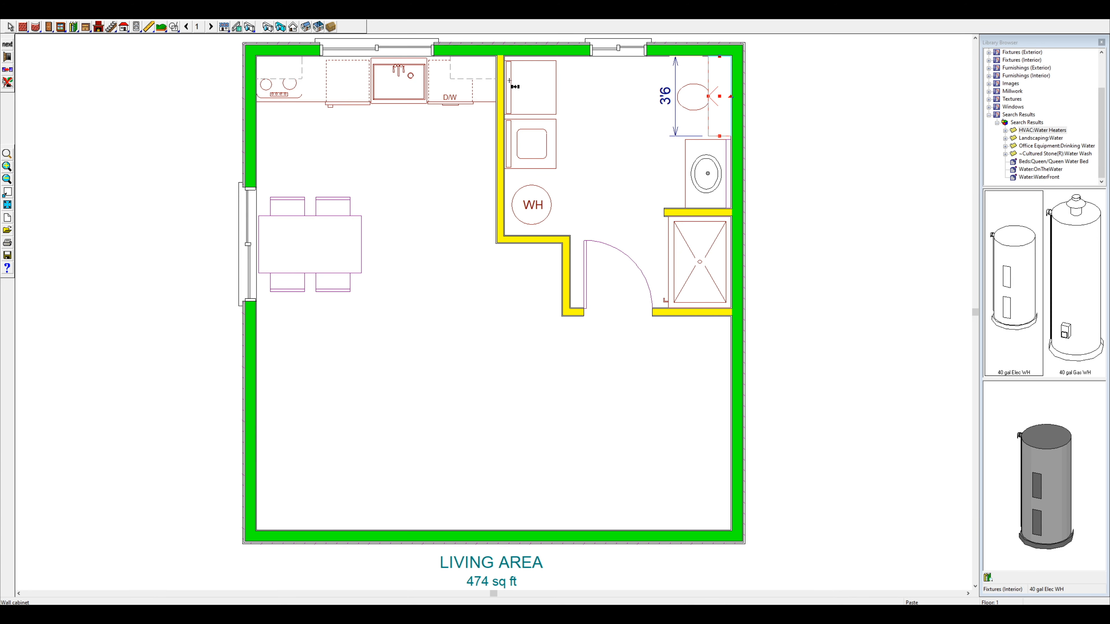
{"action": "right_click", "coordinate": [720, 89]}
{"action": "left_click", "coordinate": [735, 95]}
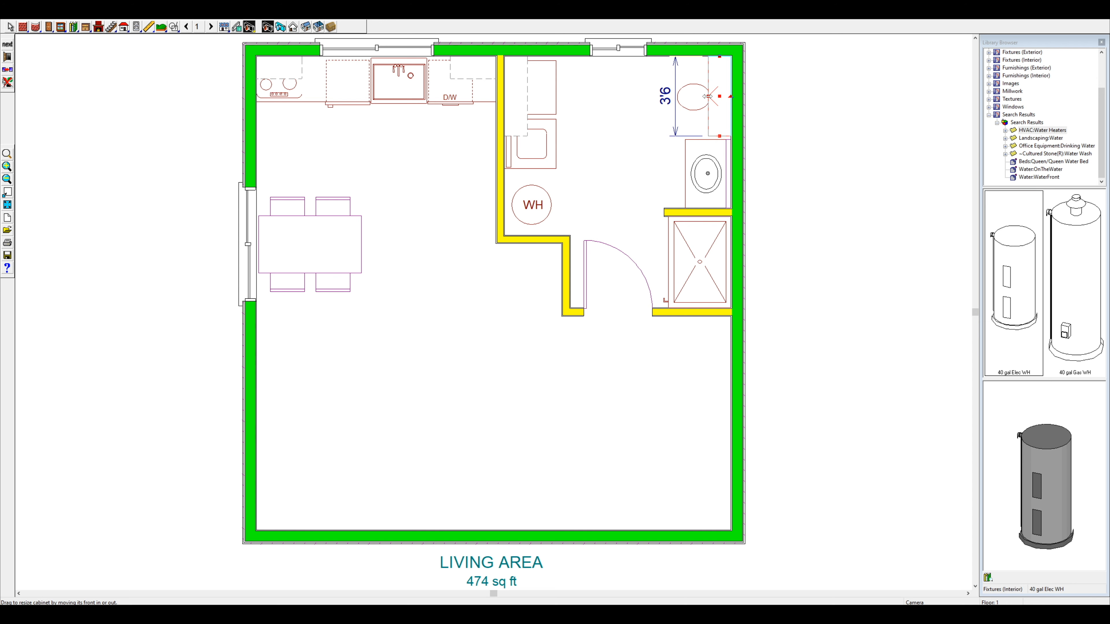
{"action": "left_click_drag", "start_coordinate": [707, 98], "coordinate": [712, 98]}
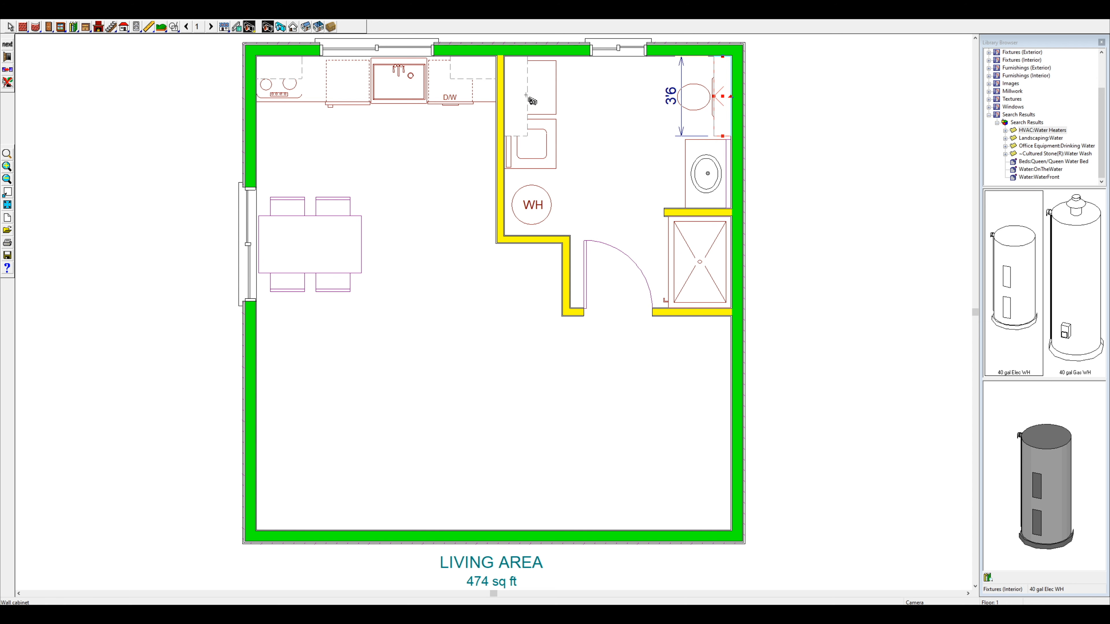
Widen the wall cabinet above the dryer and washer to about 5'3, extending it past the washer toward the water heater.
{"action": "right_click", "coordinate": [515, 90]}
{"action": "left_click", "coordinate": [523, 97]}
{"action": "left_click_drag", "start_coordinate": [516, 136], "coordinate": [516, 178]}
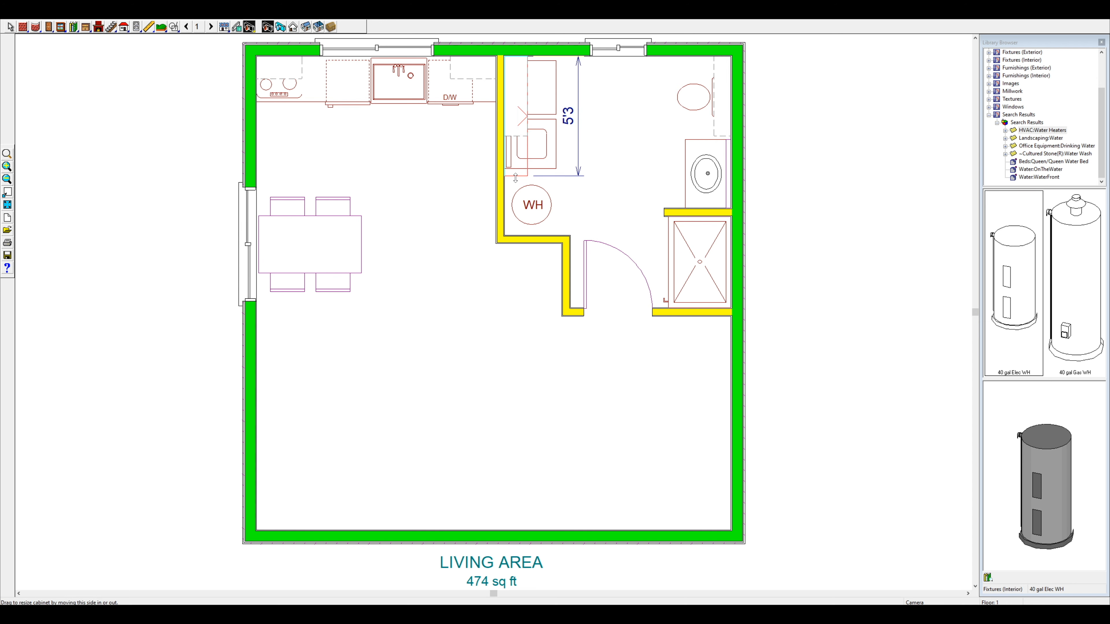